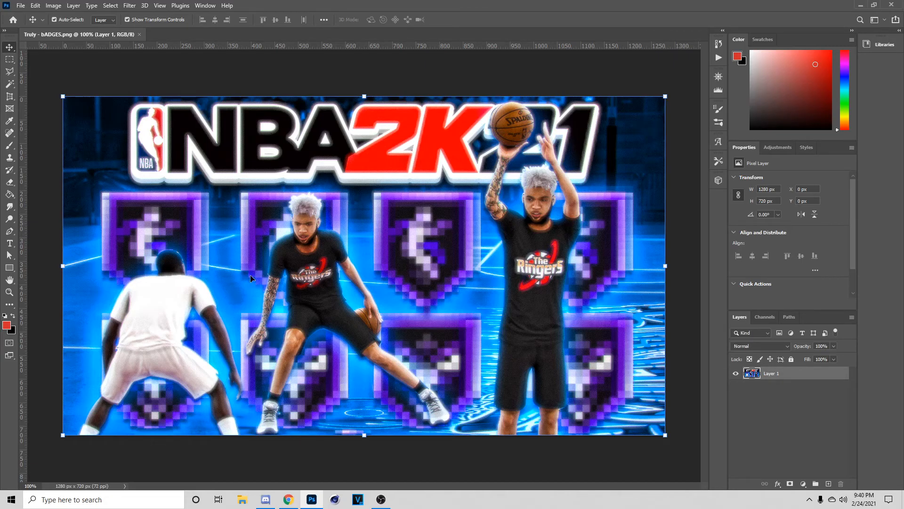
- Create a new transparent 1280×720 document from the Custom preset
left_click(20, 6)
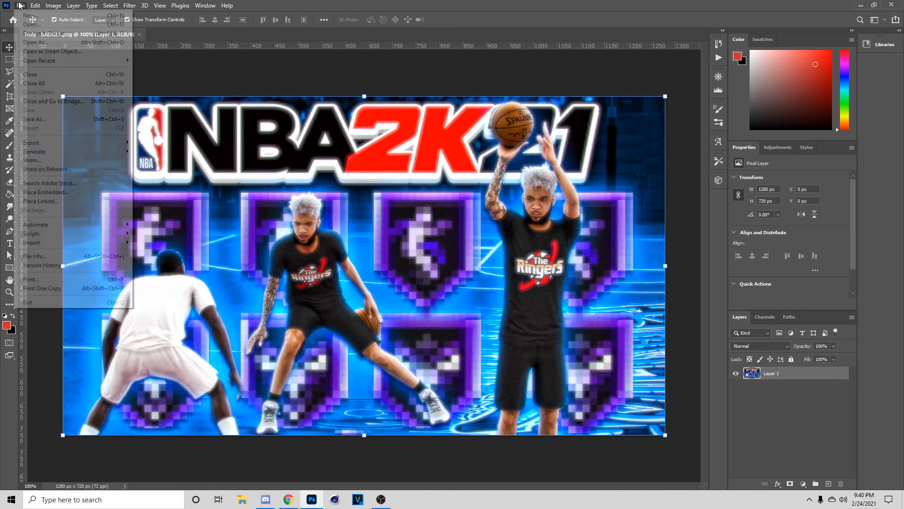
left_click(24, 14)
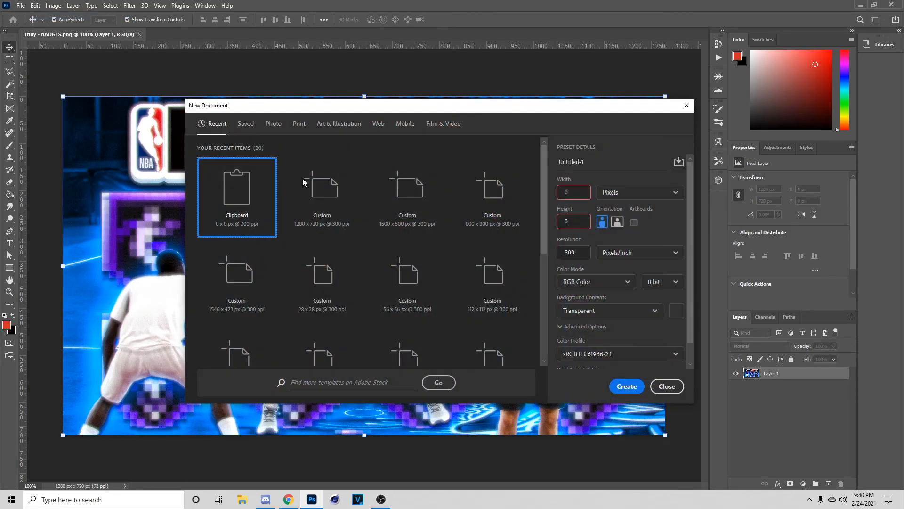
left_click(294, 200)
left_click(620, 385)
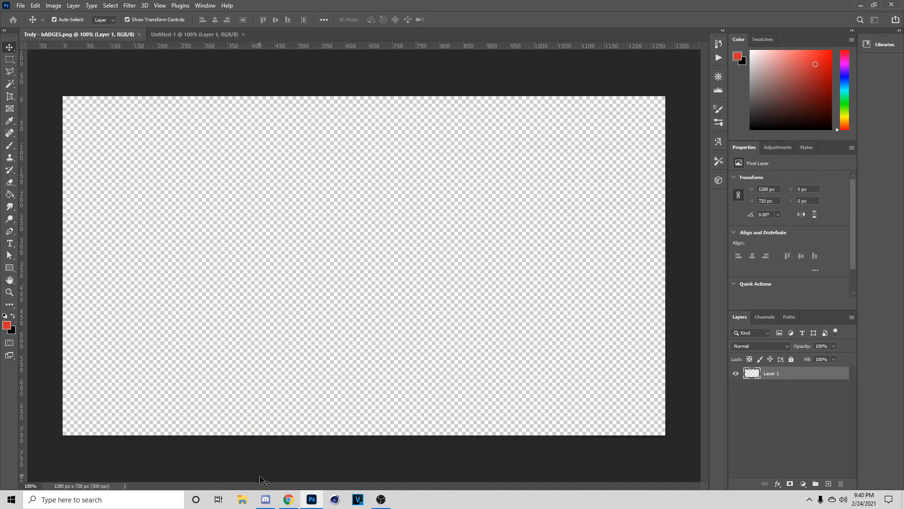
- Browse the shared Google Drive folder, then return to the new Untitled-1 document
left_click(288, 499)
scroll(465, 236, "up", 3)
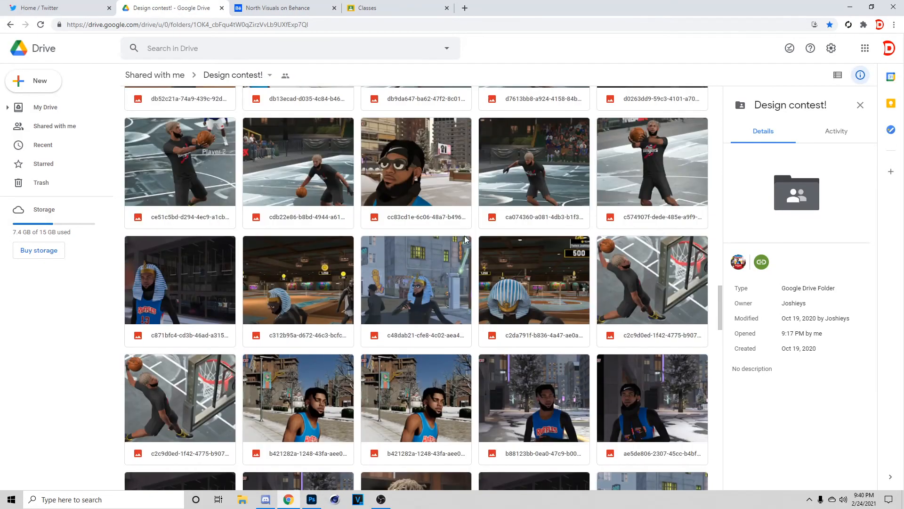
scroll(471, 264, "down", 6)
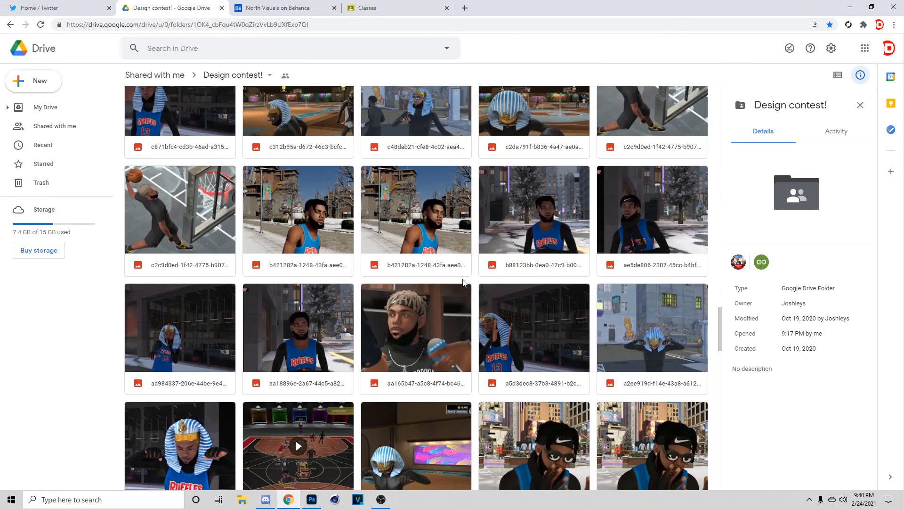
scroll(463, 283, "down", 20)
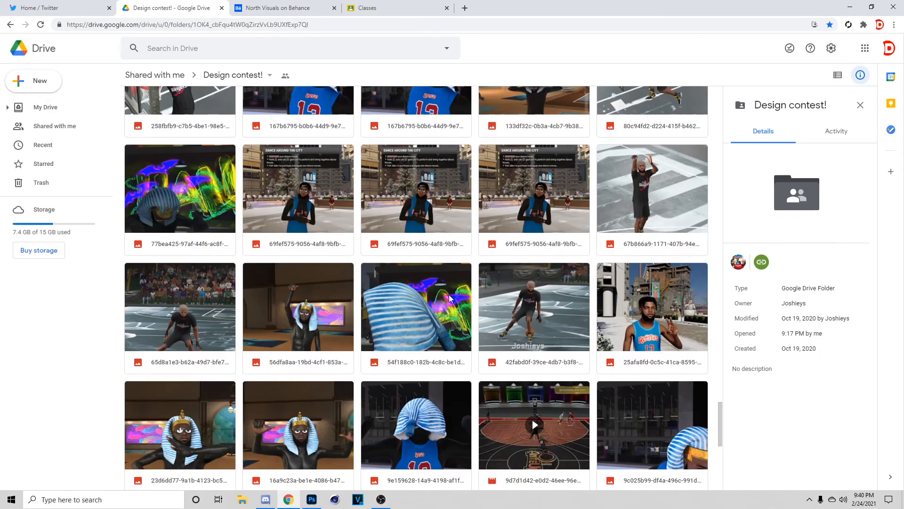
scroll(449, 298, "down", 5)
left_click(311, 499)
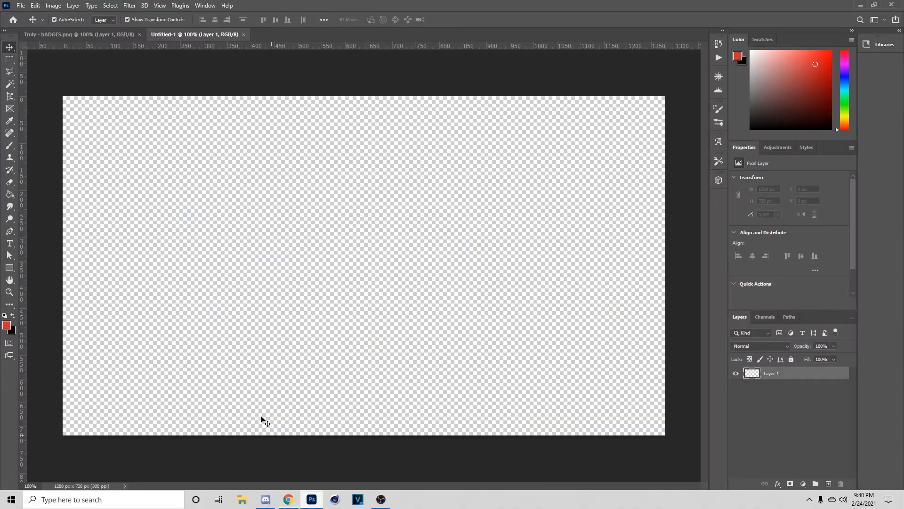
- Load IMG_1329.JPG and IMG_1315.JPG and bring the IMG_1329 dribbling shot to the front
left_click(87, 33)
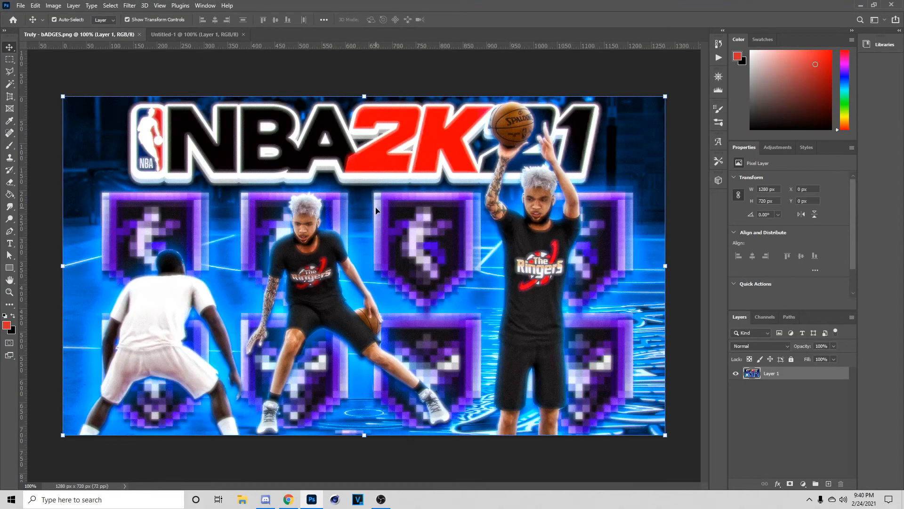
left_click(170, 39)
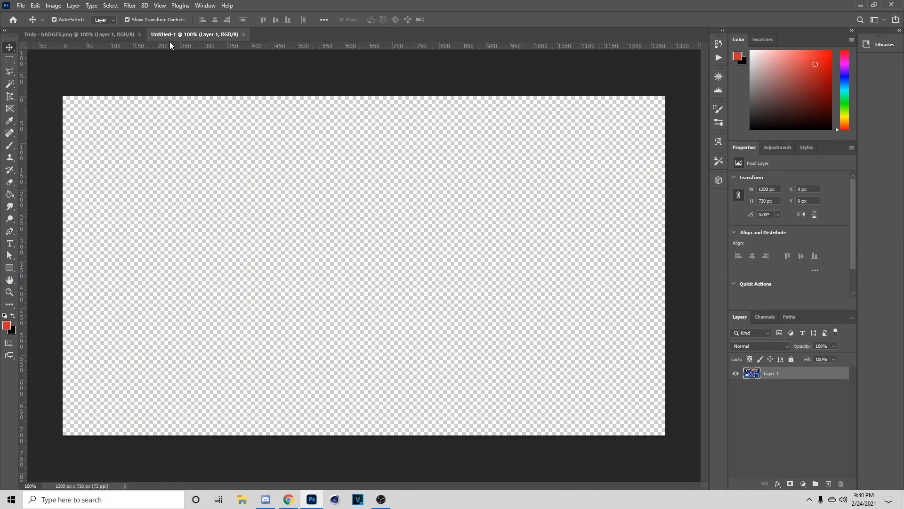
left_click(21, 5)
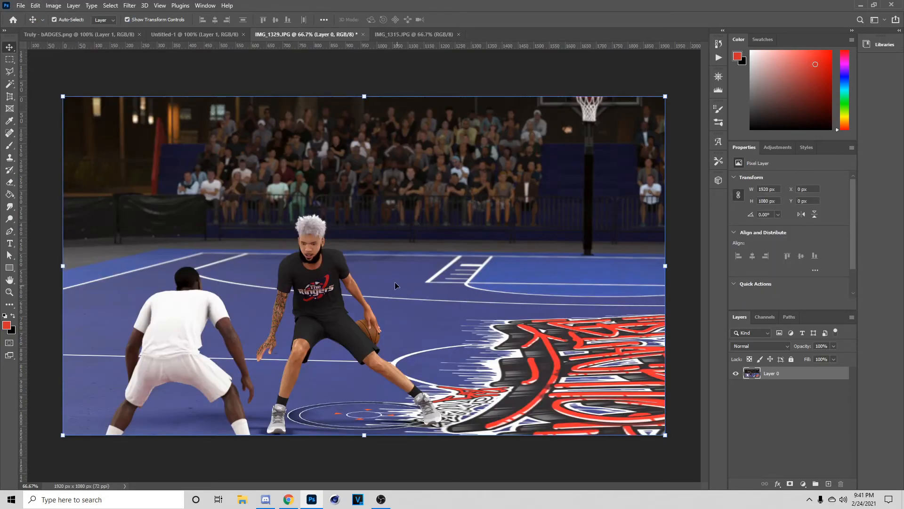
left_click(389, 35)
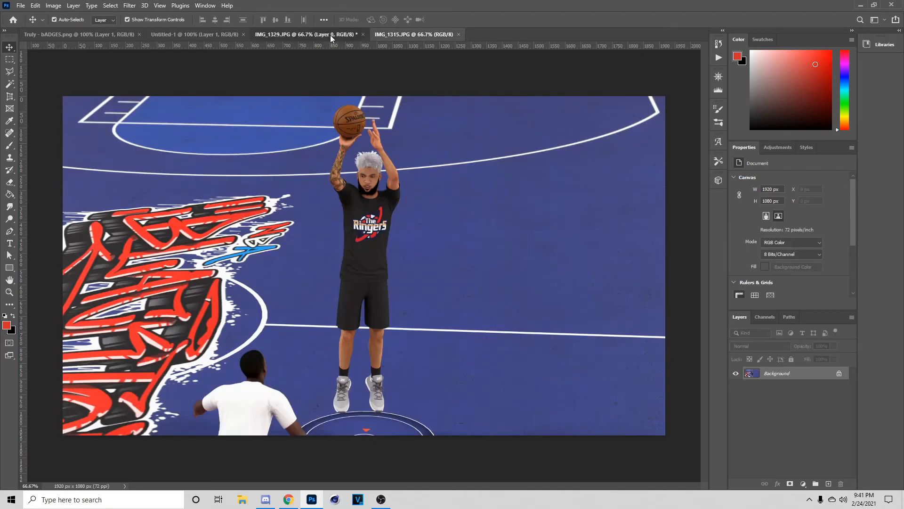
left_click(329, 34)
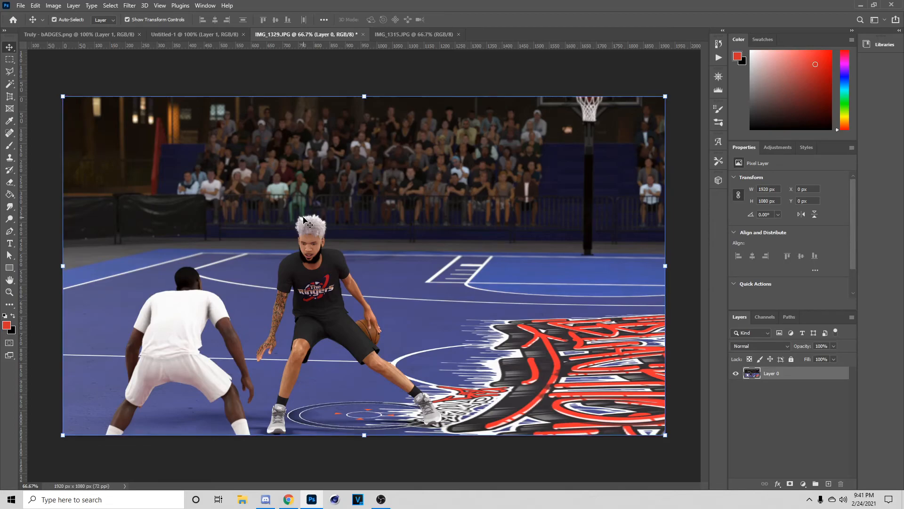
- Drag the IMG_1329 screenshot into Untitled-1 and scale it to 1379×776 px to fill the canvas
left_click_drag(244, 4, 435, 162)
left_click_drag(460, 423, 348, 359)
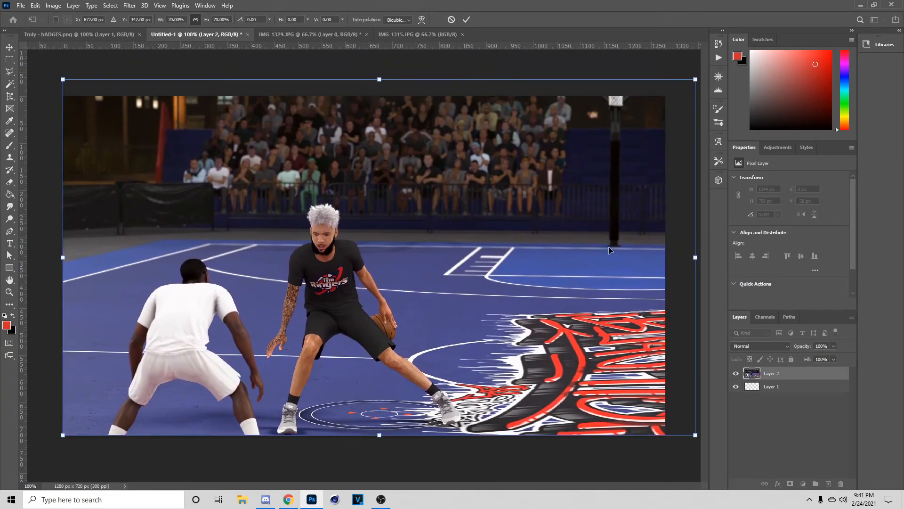
left_click_drag(704, 255, 655, 271)
left_click(467, 19)
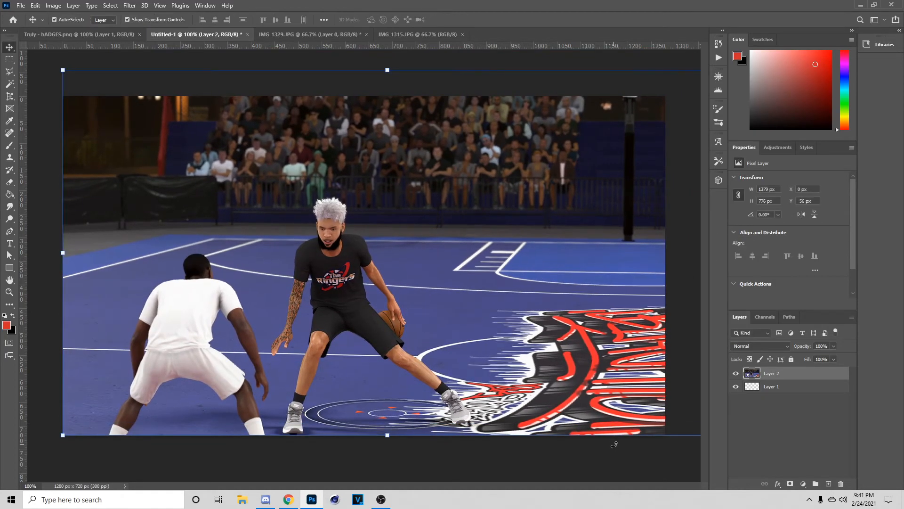
- Select the two players on the screenshot layer with Select > Subject
left_click(603, 454)
left_click(110, 5)
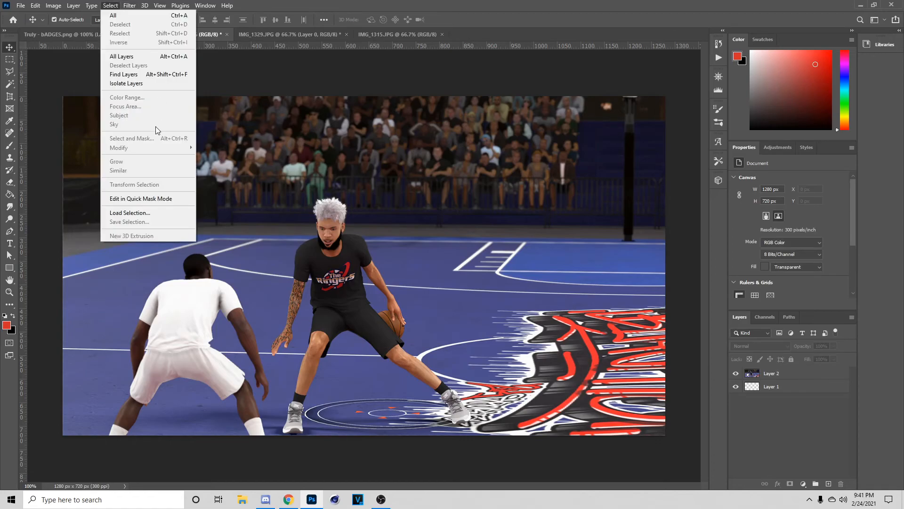
left_click(719, 446)
left_click(226, 89)
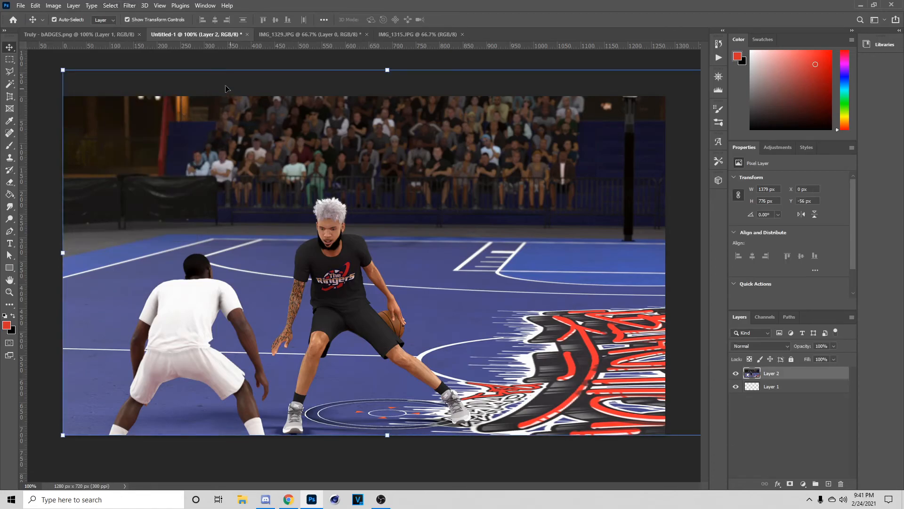
left_click(110, 5)
left_click(162, 114)
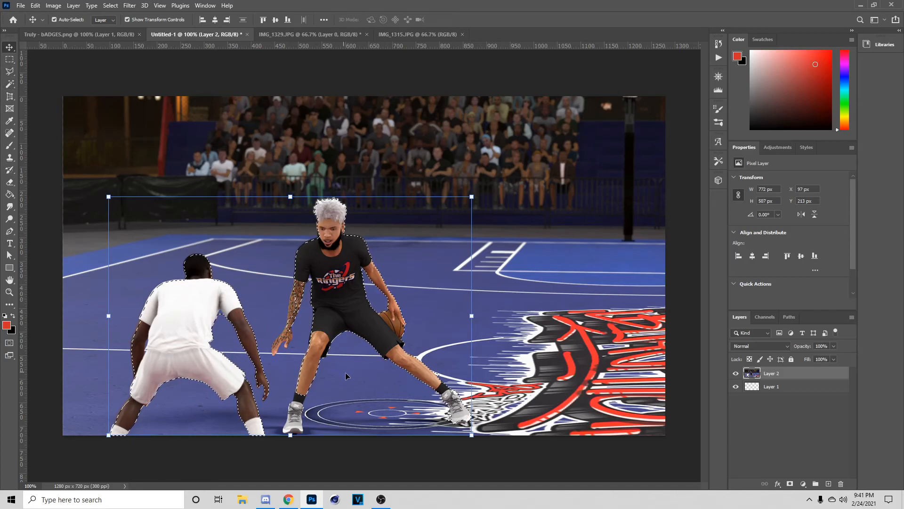
- In Select and Mask, paint along the tattooed forearm with a size-20 Refine Edge brush and apply
key("ctrl+plus")
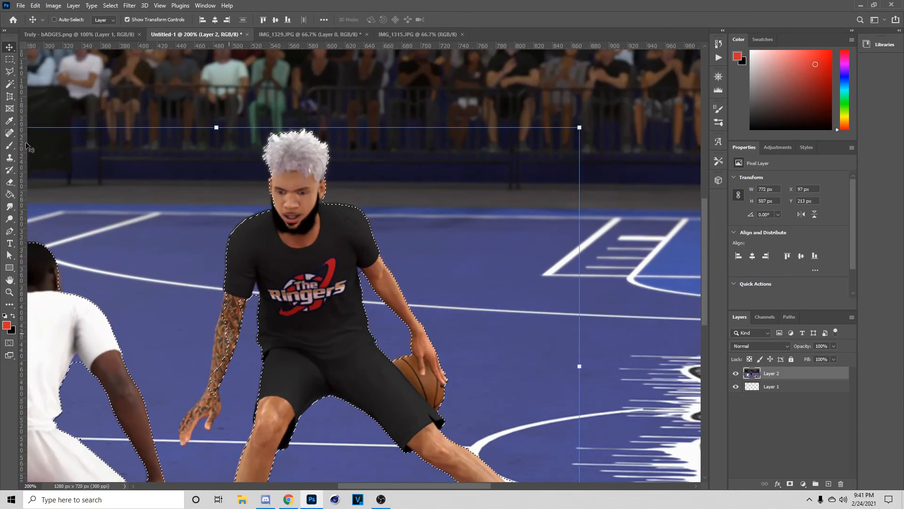
left_click(9, 71)
left_click(223, 20)
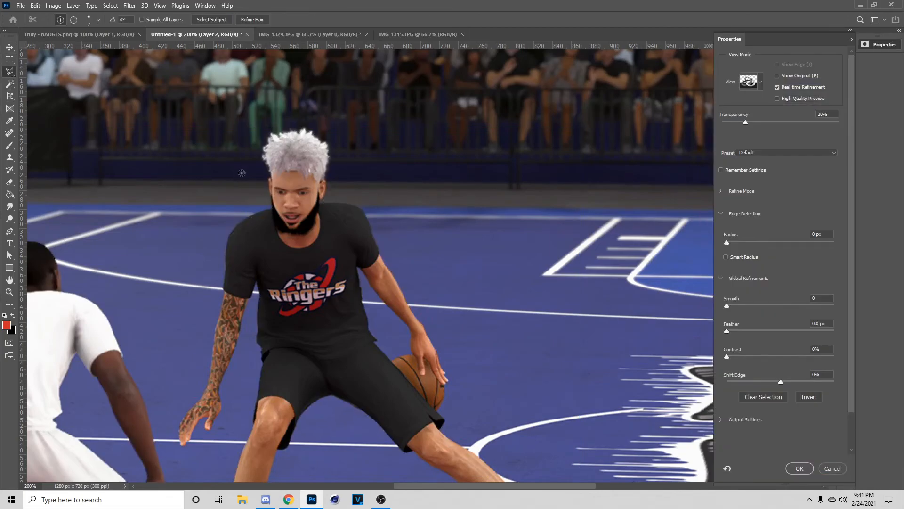
scroll(189, 118, "down", 5)
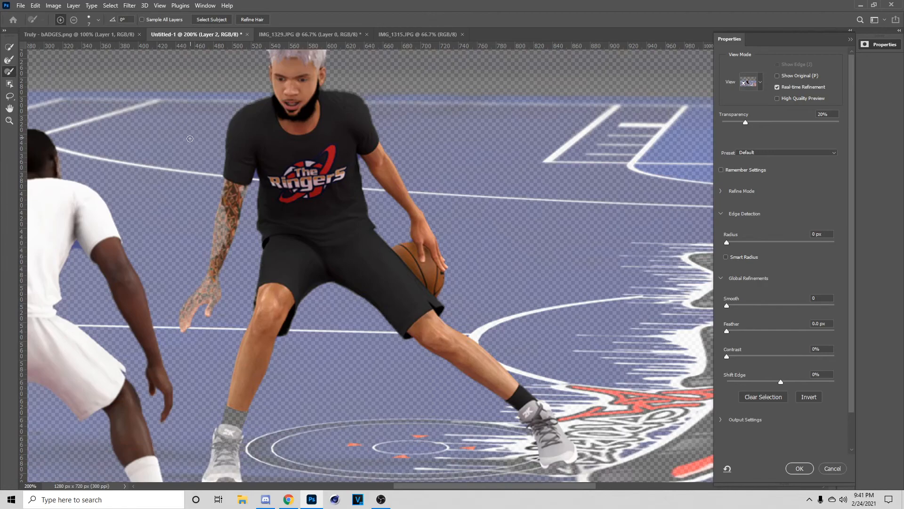
key("bracketright")
key("bracketright")
key("bracketright")
left_click_drag(231, 197, 218, 253)
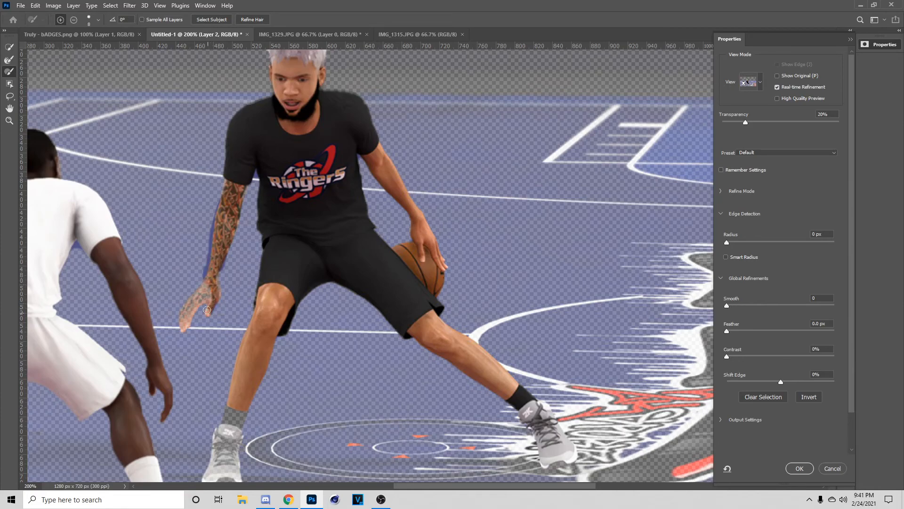
key("Return")
key("ctrl+minus")
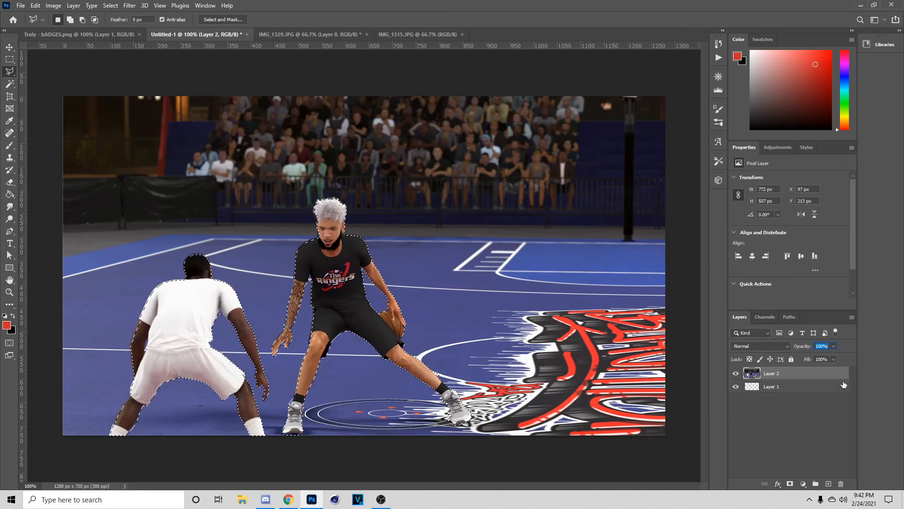
- Copy the selected players onto a new Layer 3 and hide the screenshot layer
right_click(490, 277)
left_click(386, 343)
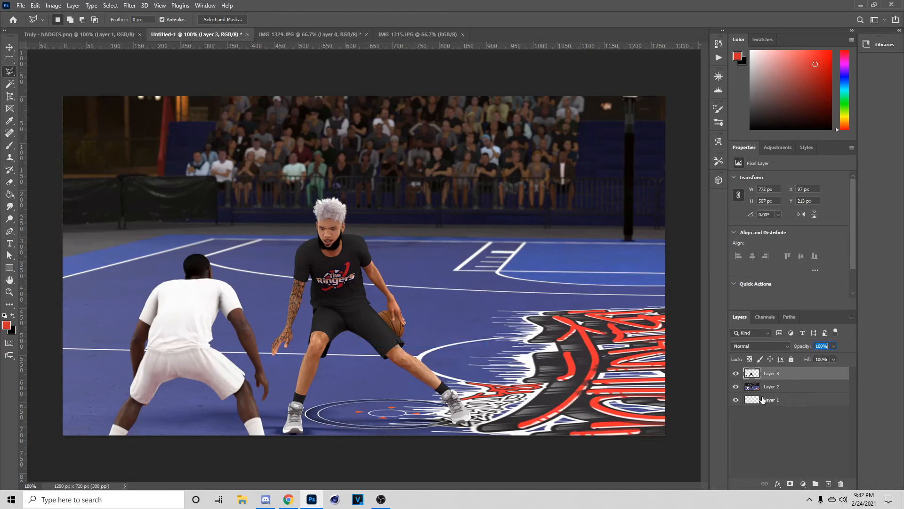
left_click(736, 386)
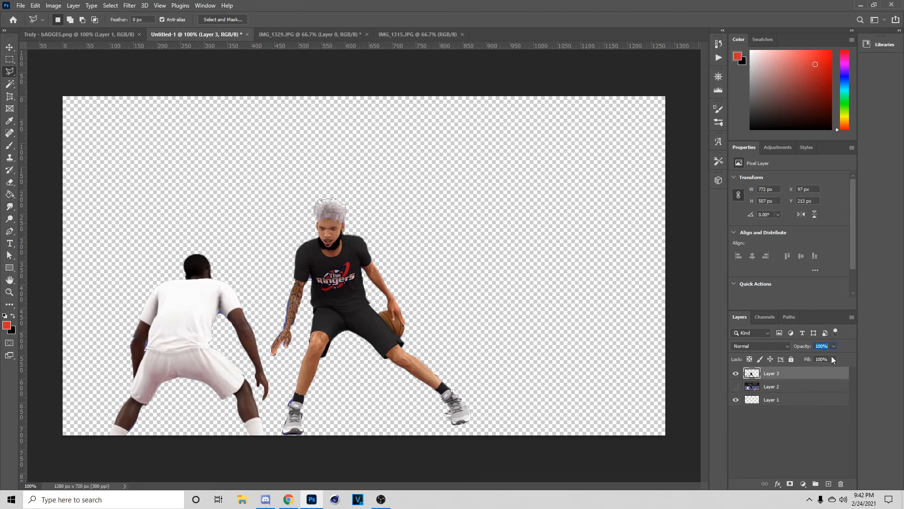
- Erase stray edges around the players at 300% zoom, leaving the court layer hidden
key("e")
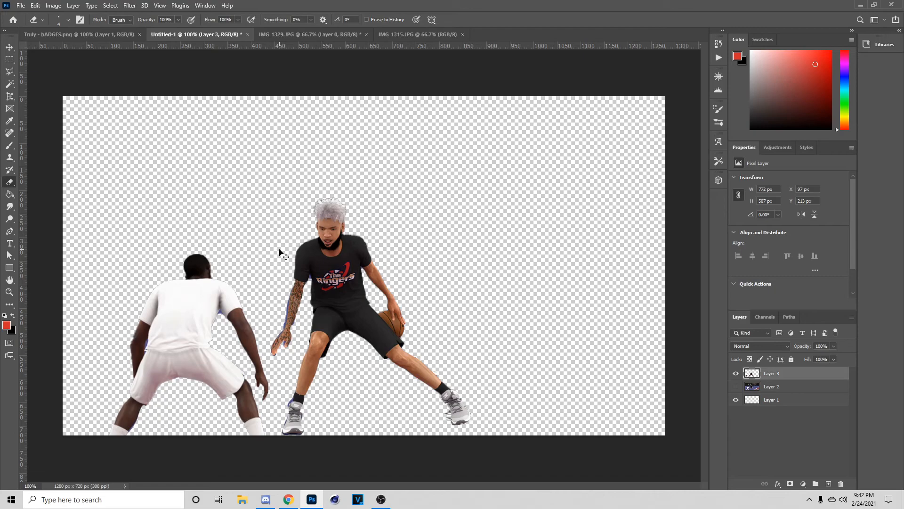
key("ctrl+plus")
key("ctrl+plus")
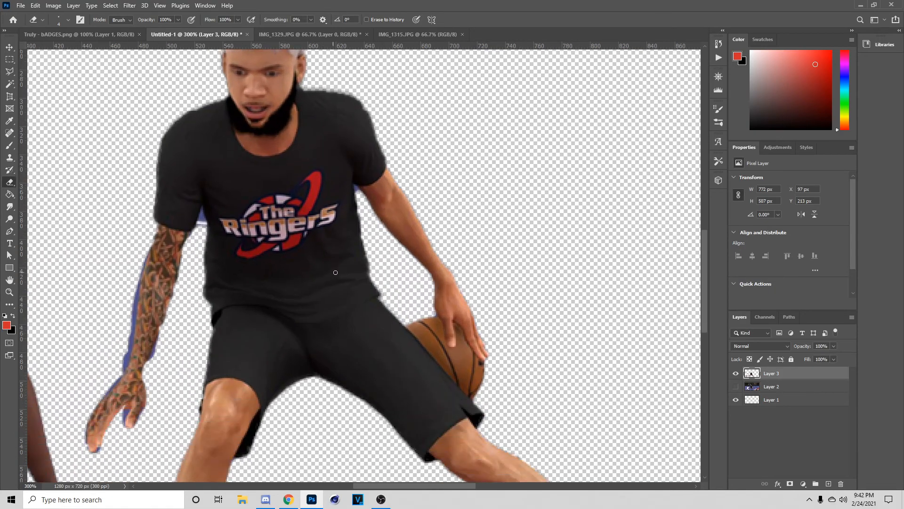
scroll(335, 273, "down", 3)
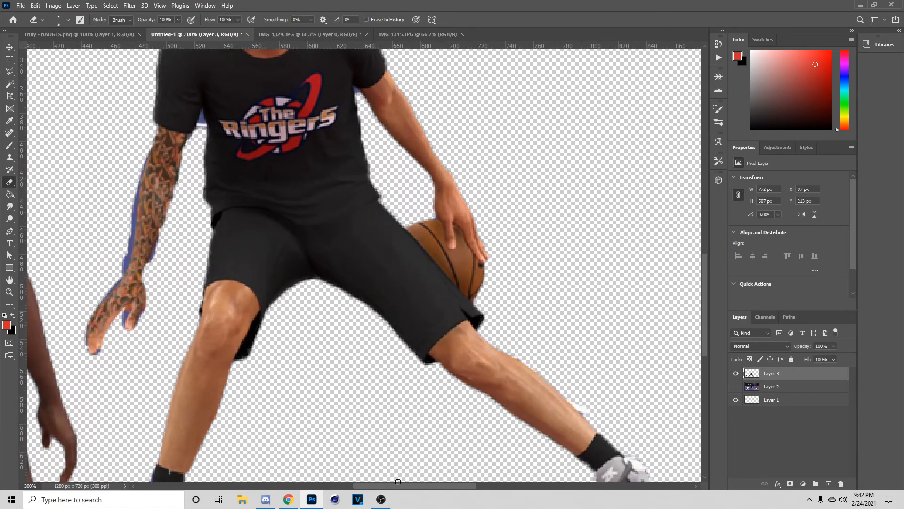
left_click_drag(399, 484, 381, 485)
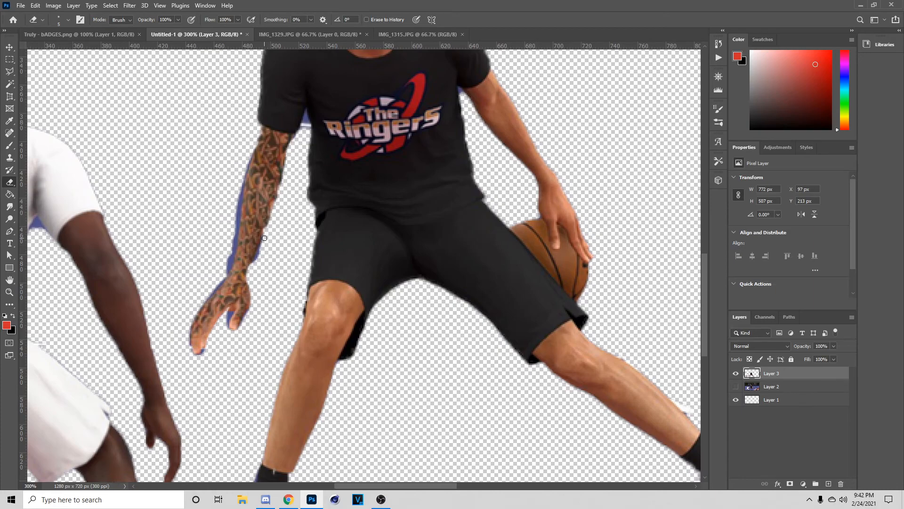
key("v")
key("ctrl+minus")
key("ctrl+minus")
left_click(735, 386)
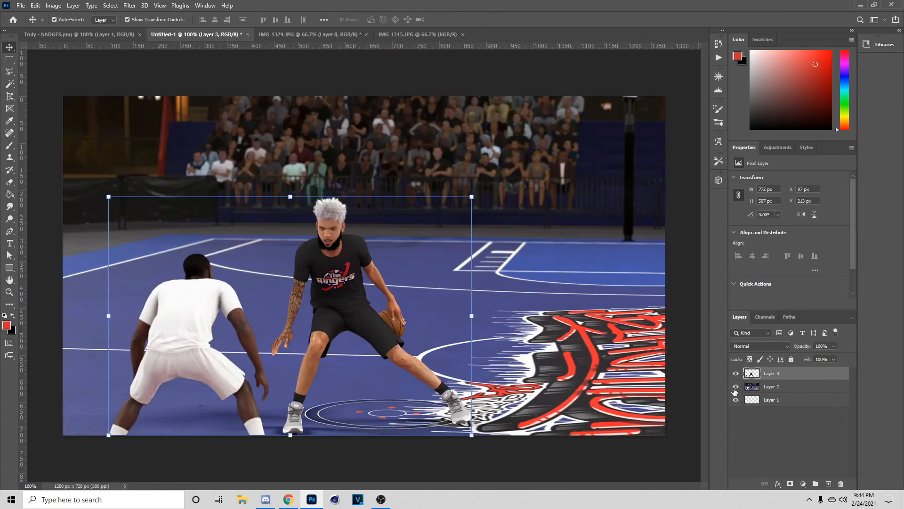
left_click(736, 386)
left_click(736, 386)
left_click(736, 386)
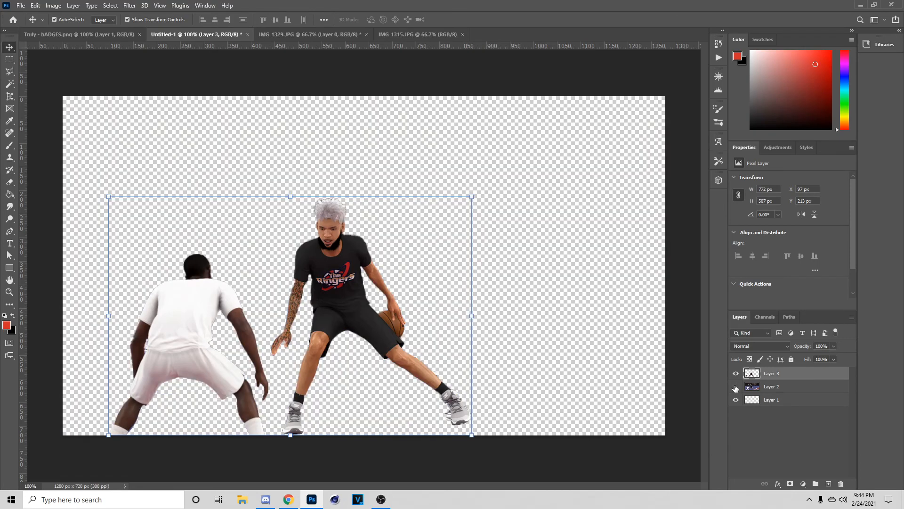
- Lasso the team logo on the black shirt and remove it with Content-Aware fill
key("l")
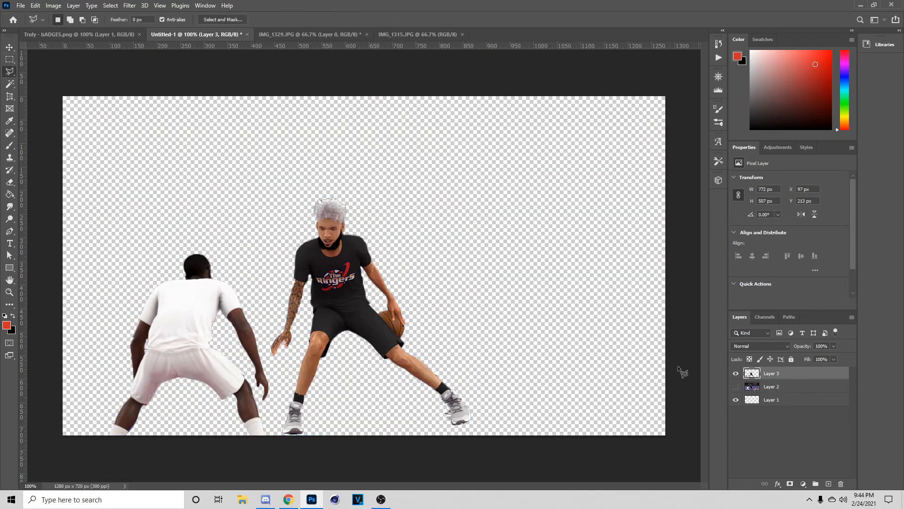
left_click(312, 262)
left_click(316, 286)
left_click(333, 296)
left_click(351, 292)
left_click(362, 281)
left_click(358, 262)
left_click(347, 255)
left_click(311, 261)
key("shift")
key("shift+BackSpace")
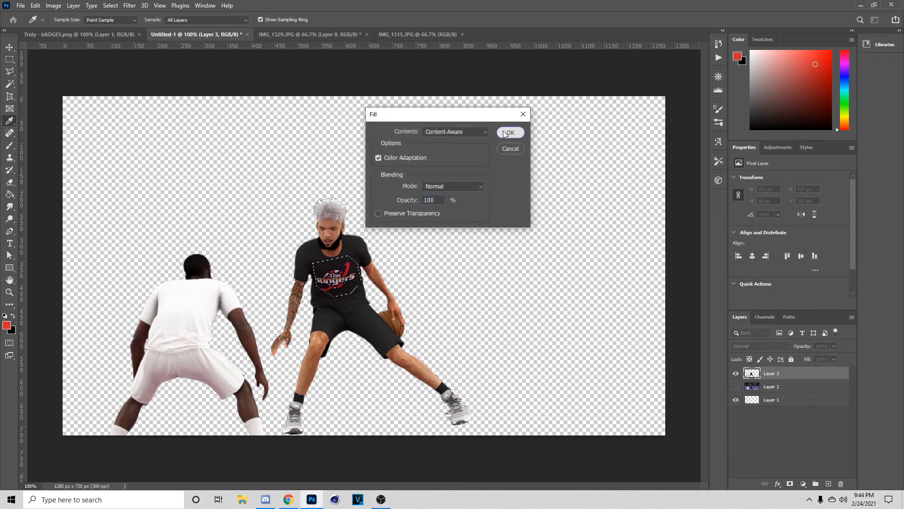
key("Return")
key("ctrl+d")
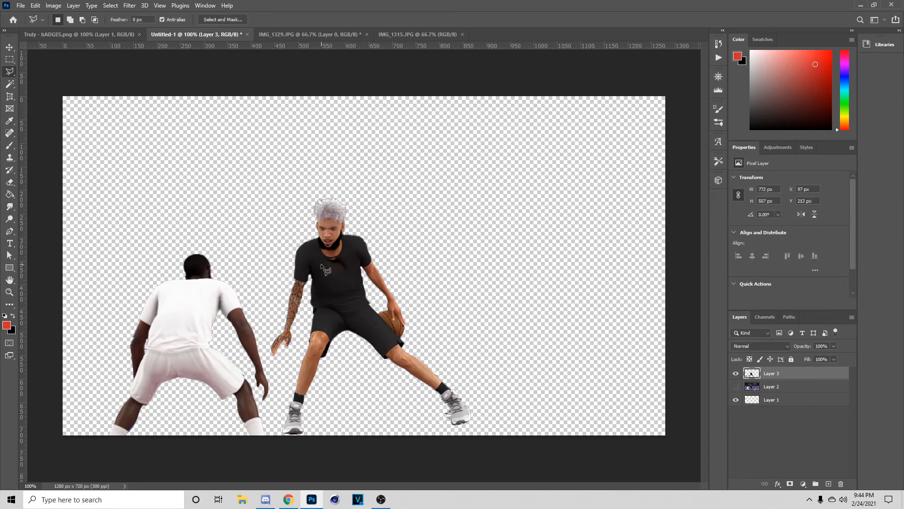
- Lasso the leftover logo mark and Content-Aware fill it, then zoom in on the chest
left_click(345, 256)
left_click(353, 267)
left_click(340, 281)
left_click(325, 274)
left_click(324, 271)
key("shift+BackSpace")
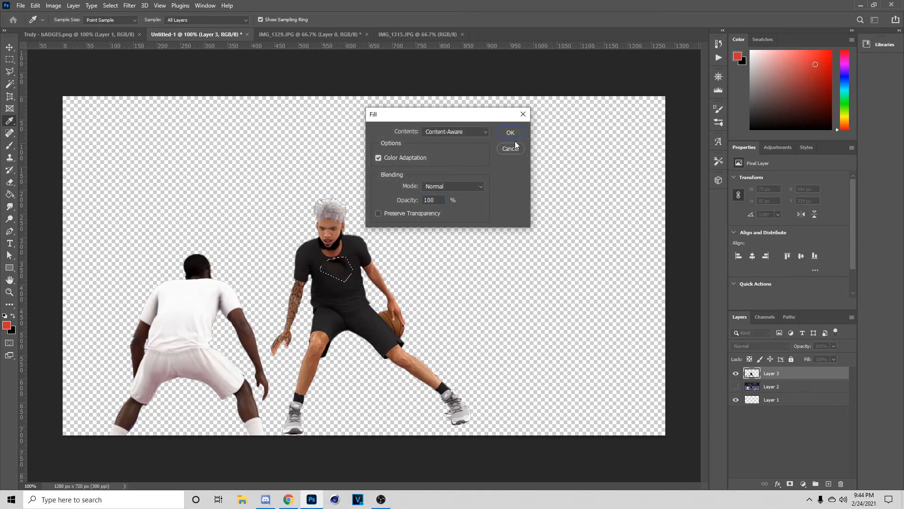
left_click(510, 133)
key("ctrl+d")
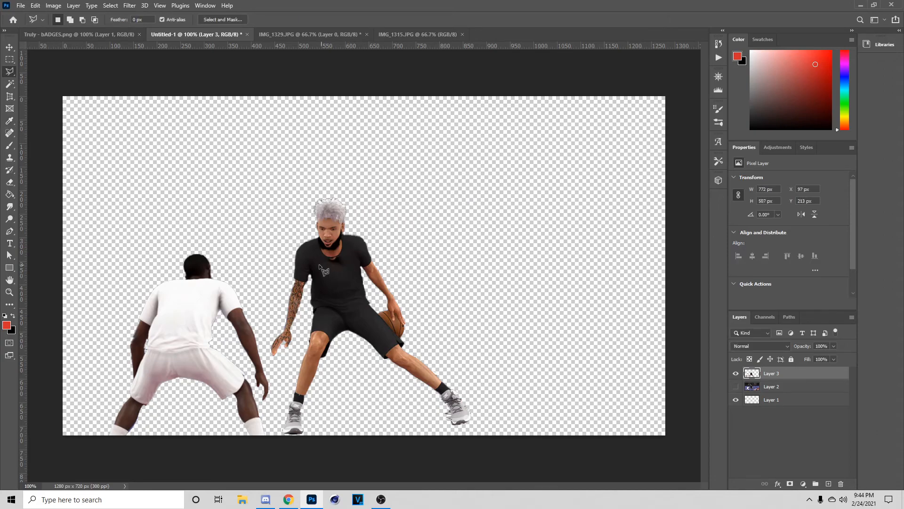
key("ctrl+plus")
key("ctrl+plus")
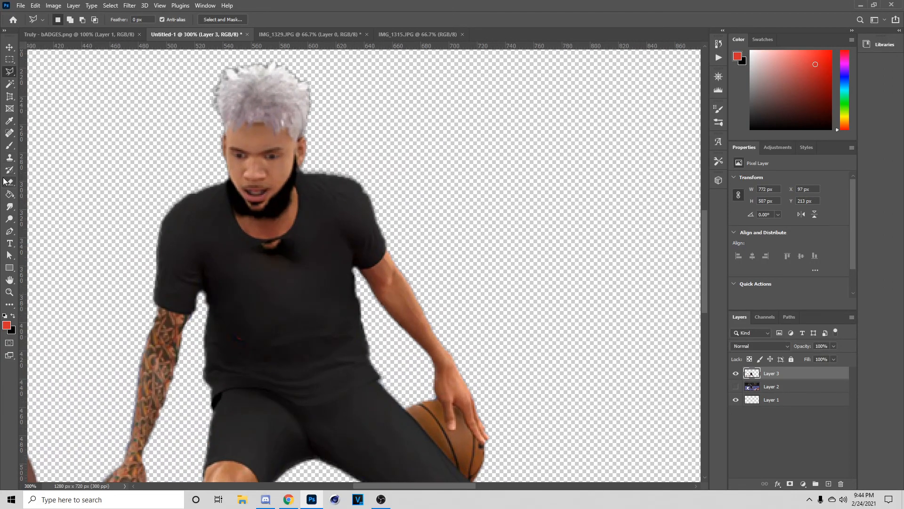
- Heal the dark neckline marks with a size-10 Spot Healing Brush
left_click(9, 133)
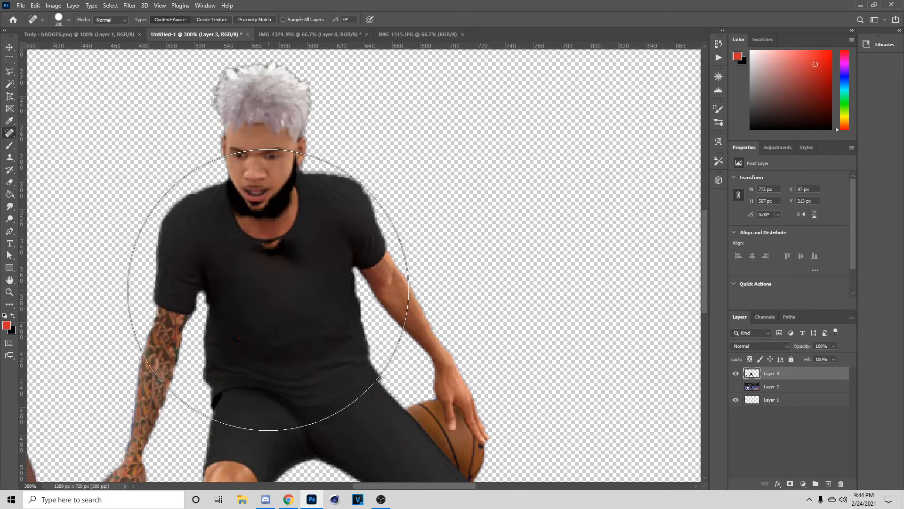
key("bracketleft")
key("bracketleft")
key("bracketleft")
key("bracketleft")
key("bracketleft")
key("bracketleft")
key("bracketleft")
key("bracketleft")
key("bracketleft")
key("bracketleft")
right_click(8, 132)
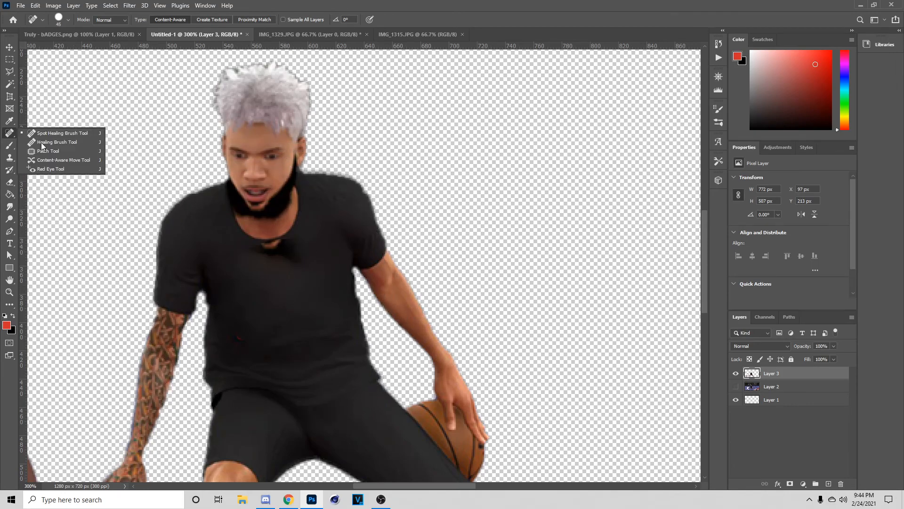
left_click(6, 135)
key("bracketleft")
key("bracketleft")
key("bracketleft")
key("bracketleft")
key("bracketleft")
key("bracketleft")
key("bracketleft")
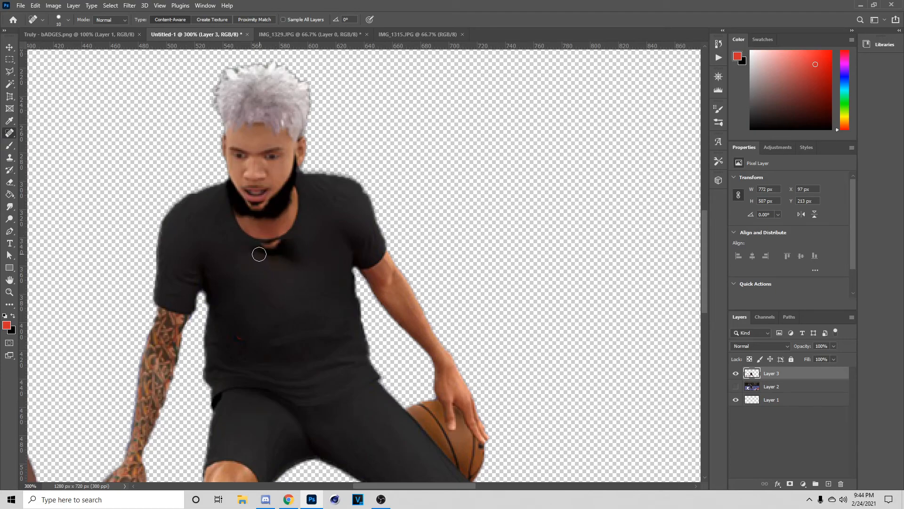
left_click_drag(257, 252, 280, 245)
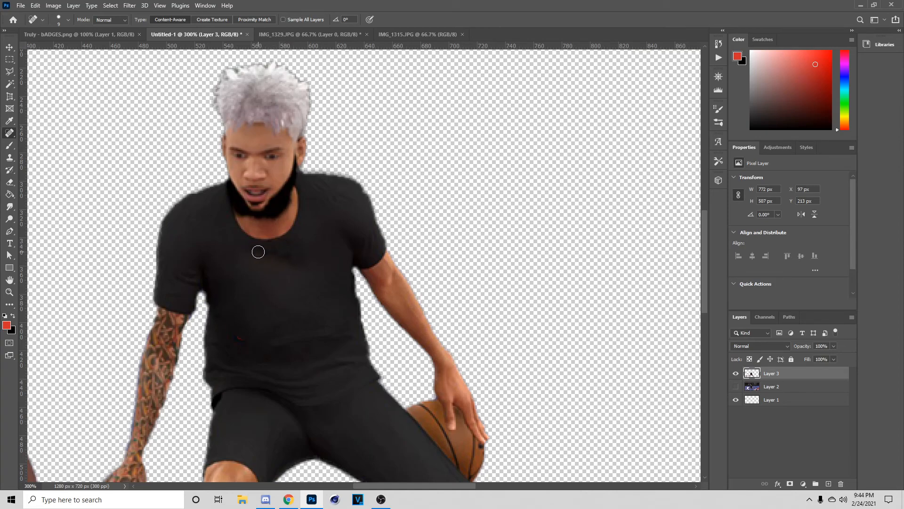
scroll(253, 302, "down", 1)
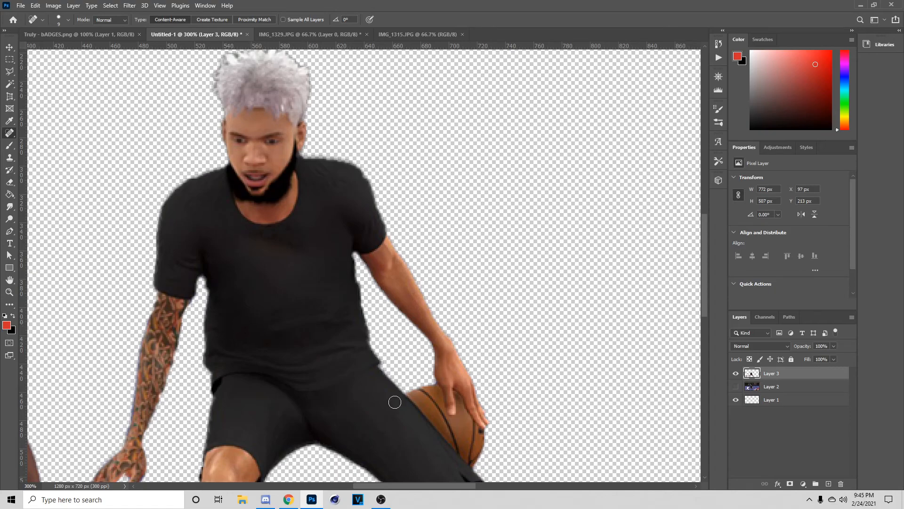
- Outline a patch across the chest with the Polygonal Lasso
key("l")
left_click(227, 240)
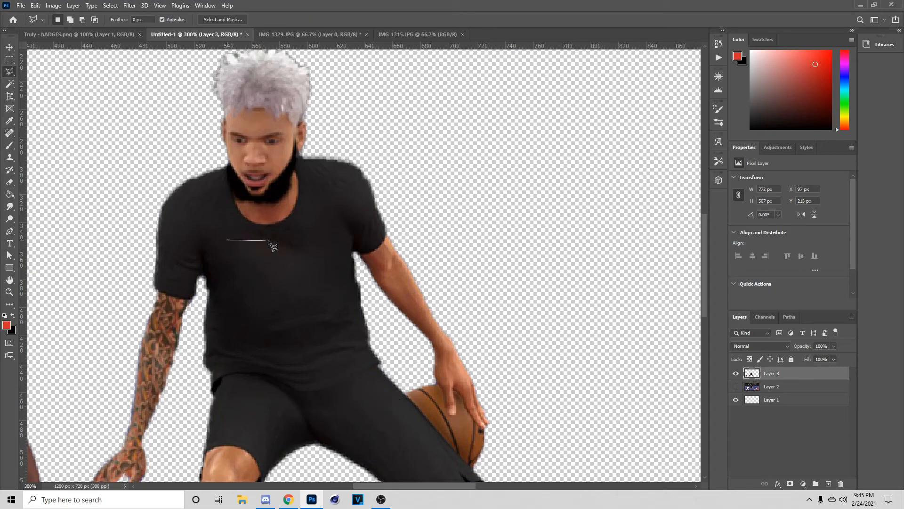
left_click(241, 232)
left_click(287, 238)
left_click(306, 250)
left_click(298, 265)
left_click(274, 277)
left_click(227, 241)
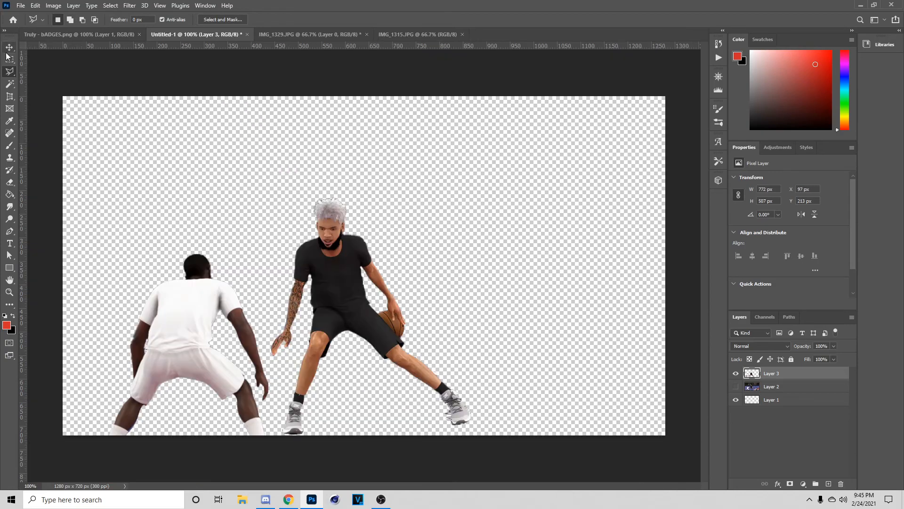
- Compare Untitled-1 against bADGES.png and IMG_1329.JPG, then bring up File > Open
key("v")
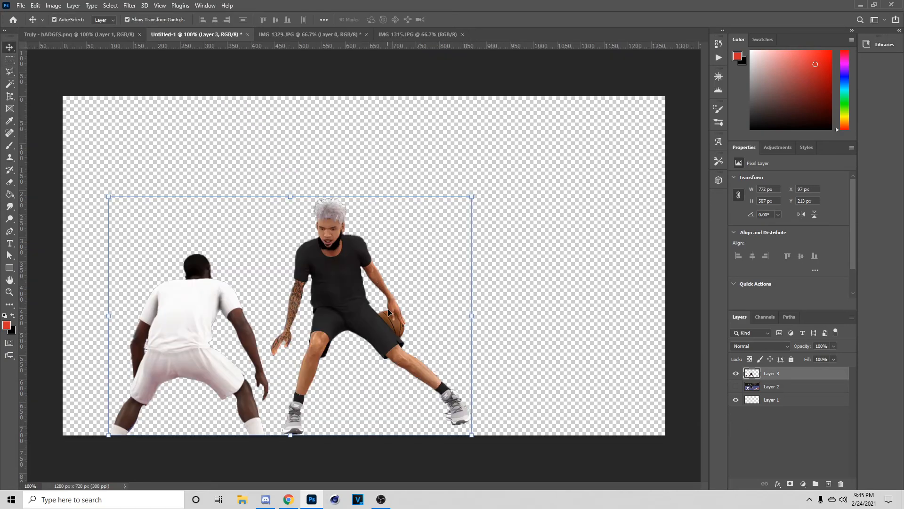
left_click(91, 37)
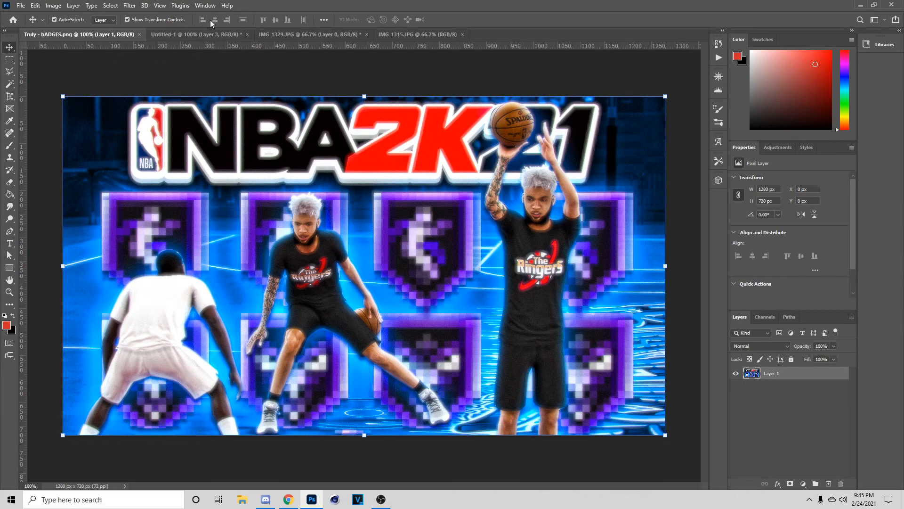
left_click(211, 33)
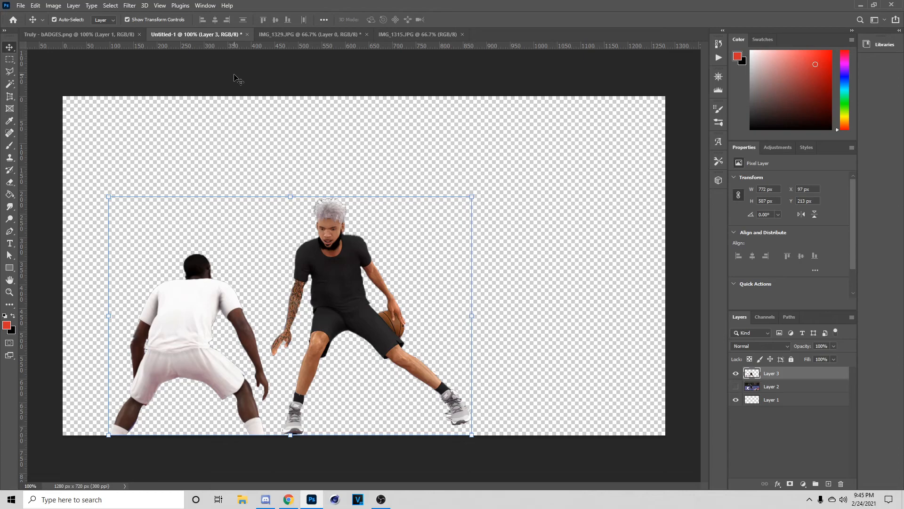
left_click(332, 34)
left_click(212, 35)
left_click(21, 6)
left_click(32, 27)
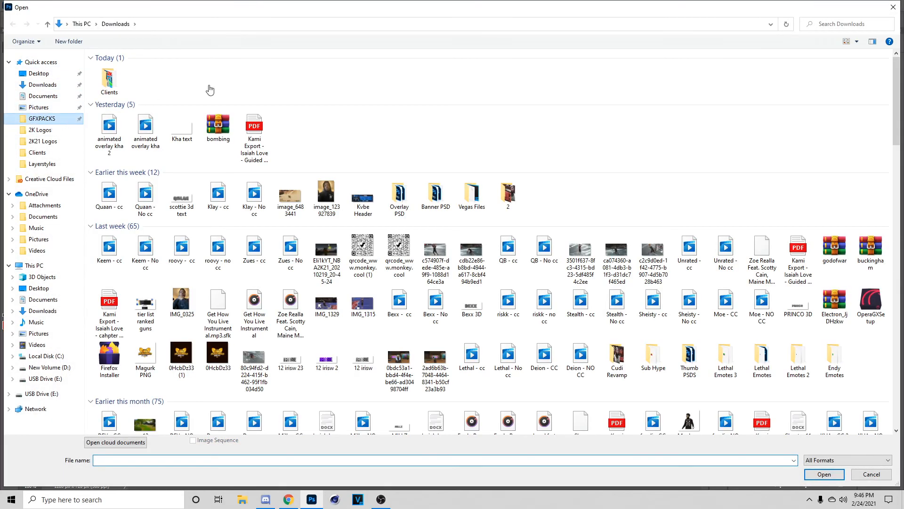
- Open Myplayer Layersyle.psd from the Layerstyles folder
double_click(216, 78)
left_click(327, 83)
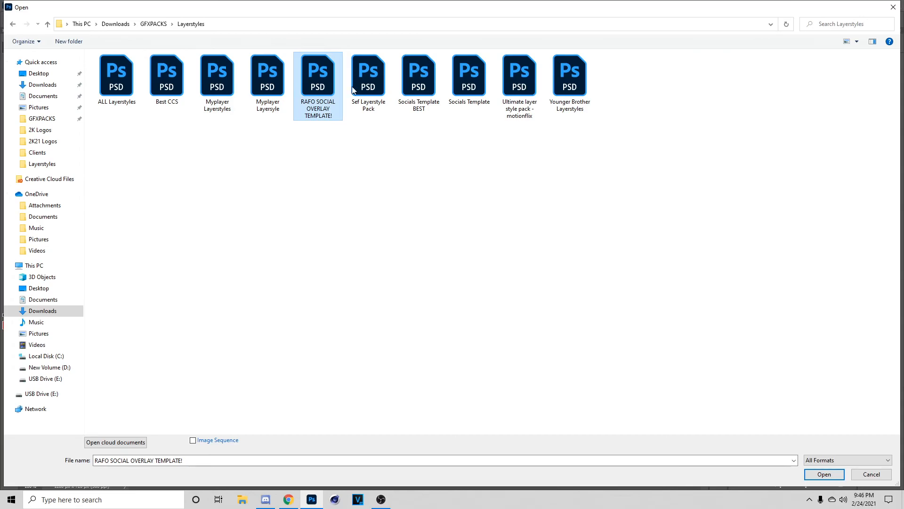
left_click(386, 94)
left_click(318, 81)
left_click(268, 80)
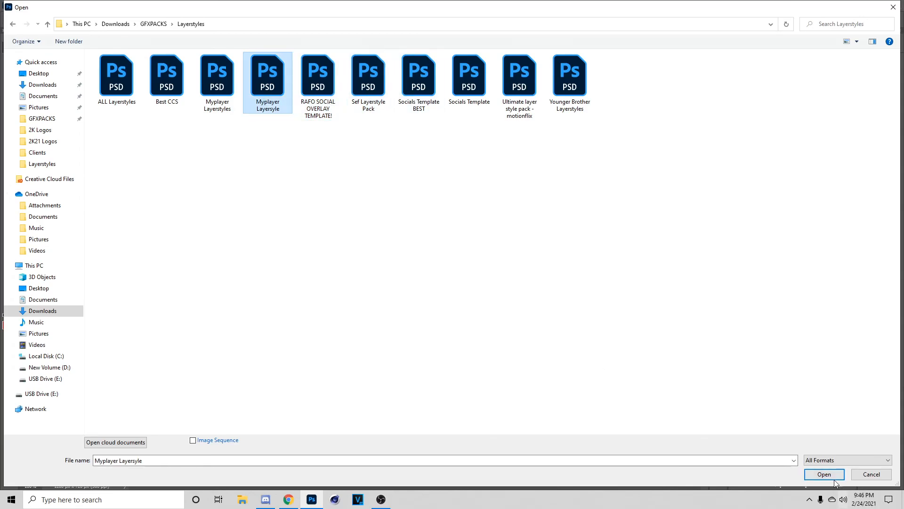
left_click(832, 476)
- Copy the player layer's glow style and bring up Layer 3's options in Untitled-1
right_click(793, 378)
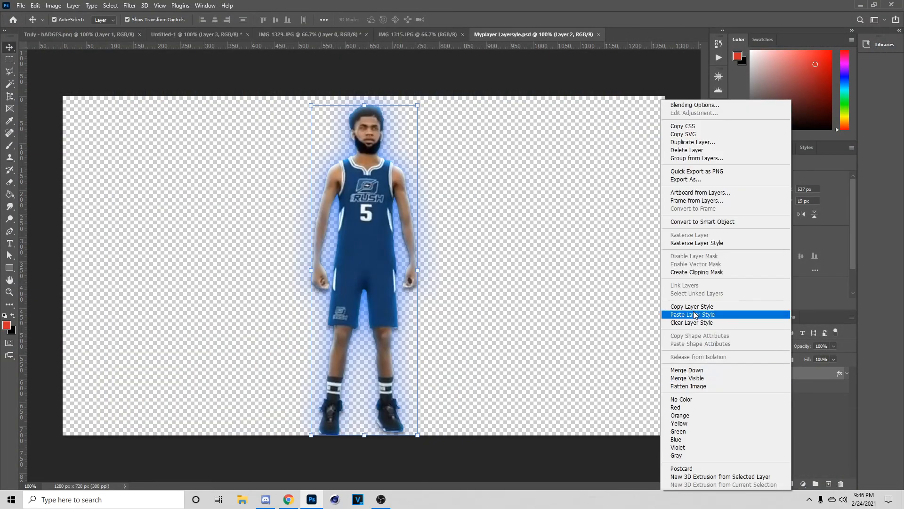
left_click(695, 310)
left_click(196, 34)
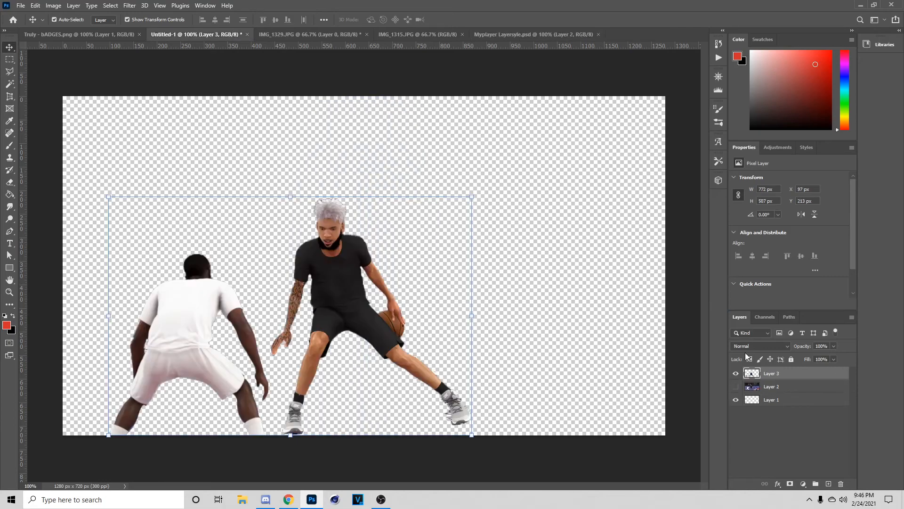
right_click(770, 375)
- Paste the glow style onto Layer 3, then show and select the court layer
left_click(801, 317)
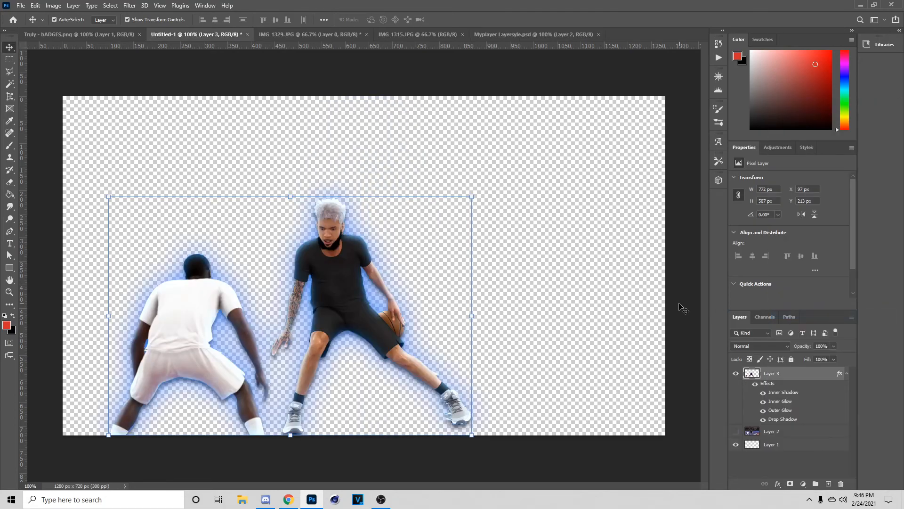
left_click(847, 374)
left_click(736, 386)
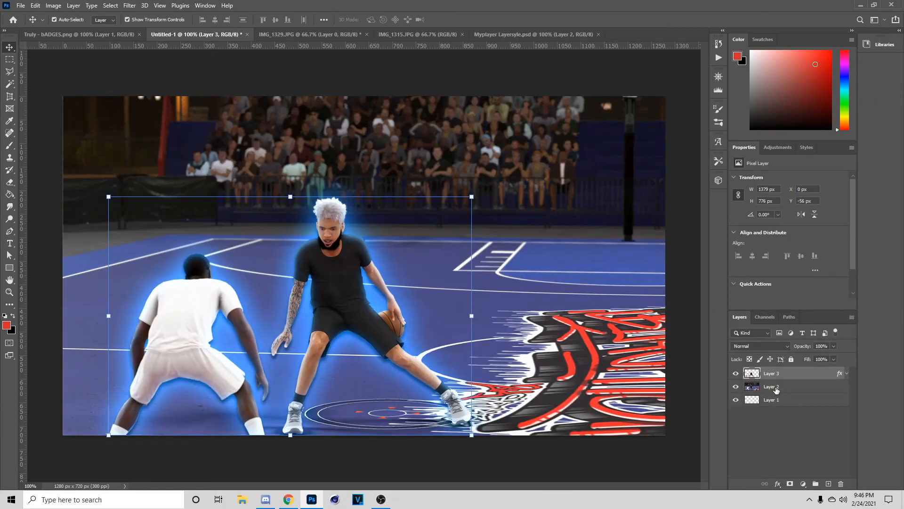
left_click(796, 386)
- Tint the court blue with a colorized Hue/Saturation layer (Hue 206, Saturation 90, Lightness -5)
left_click(803, 484)
left_click(815, 391)
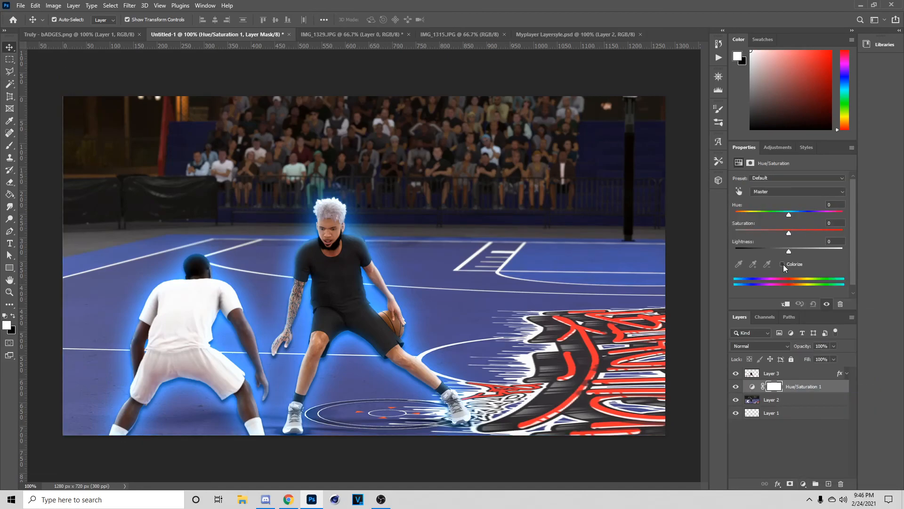
left_click(784, 264)
left_click(802, 212)
left_click(810, 232)
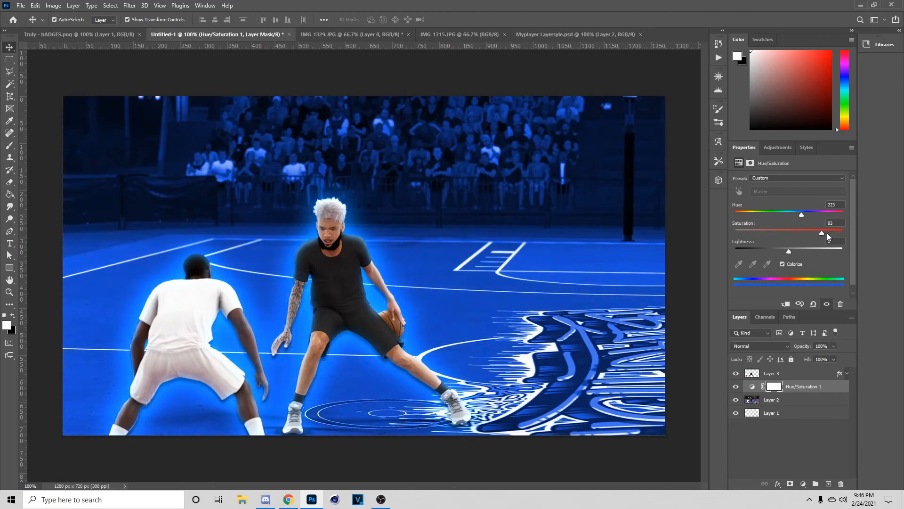
left_click_drag(786, 249, 782, 249)
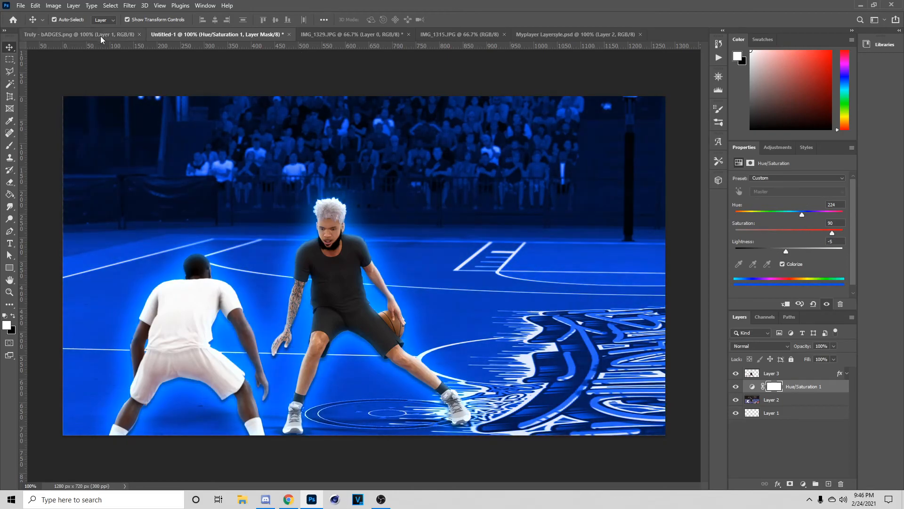
left_click(101, 36)
left_click(252, 33)
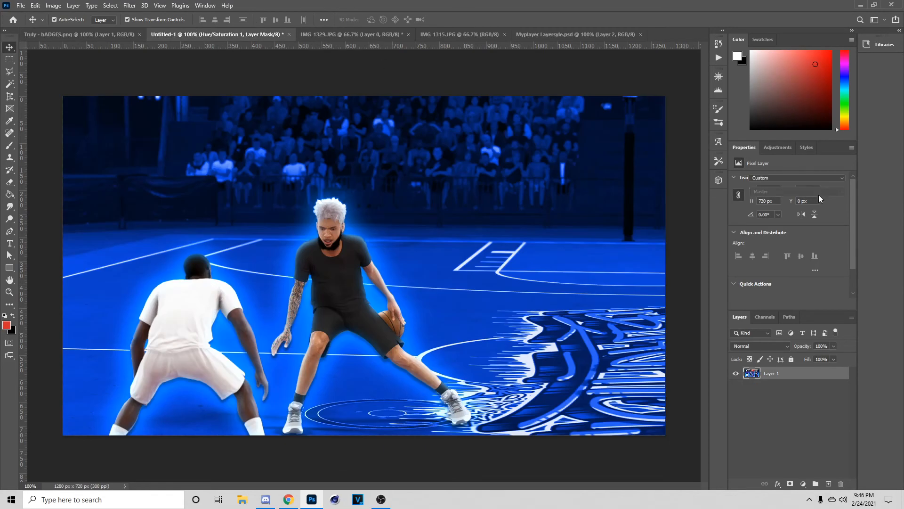
left_click_drag(805, 211, 796, 213)
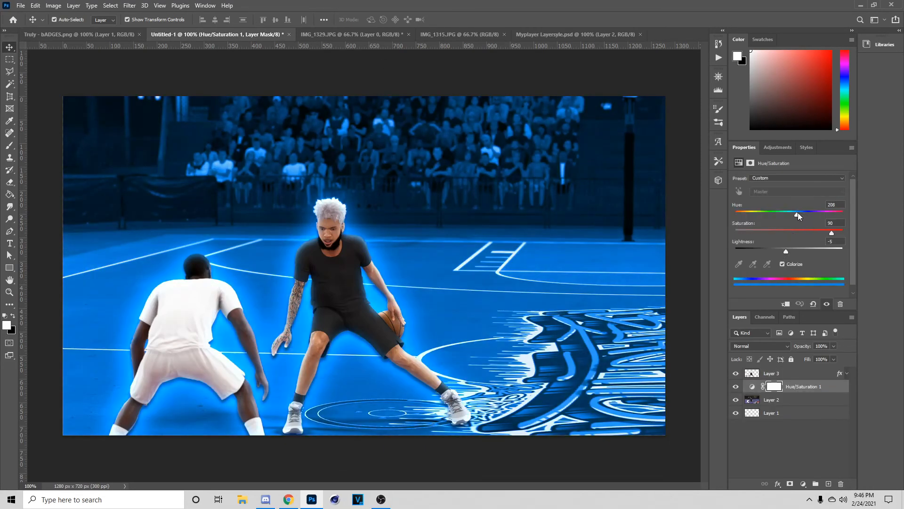
left_click(359, 316)
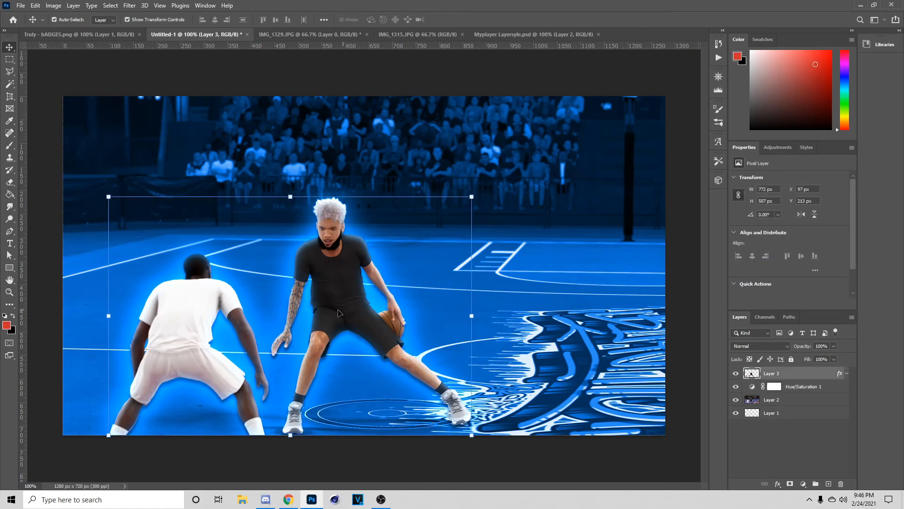
- Switch to the IMG_1315.JPG photo and unlock its Background layer as Layer 0
left_click(341, 34)
left_click(427, 34)
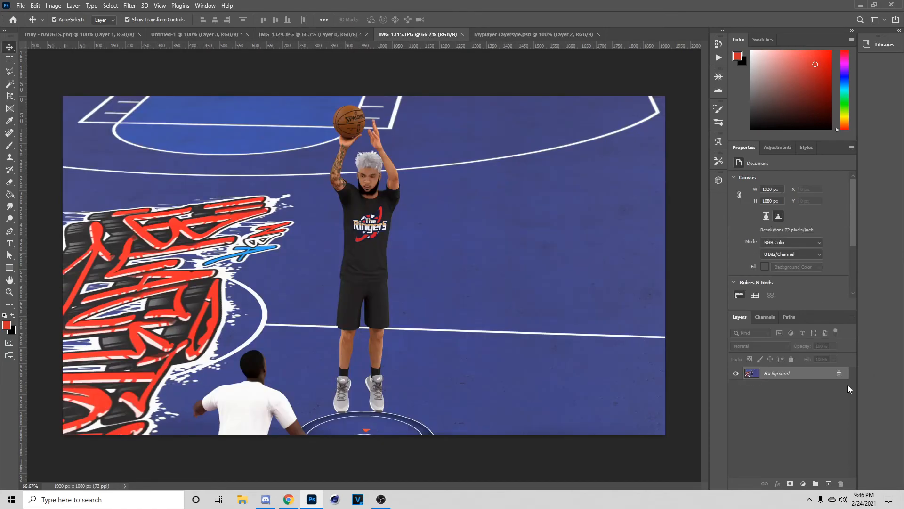
left_click(840, 374)
- Select both players with Select > Subject, zoom in, and bring up Select and Mask
left_click(111, 5)
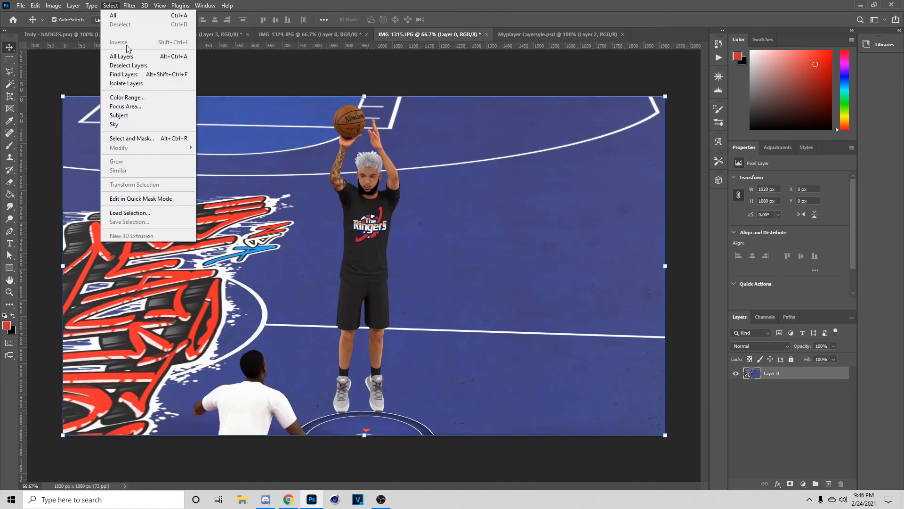
left_click(135, 116)
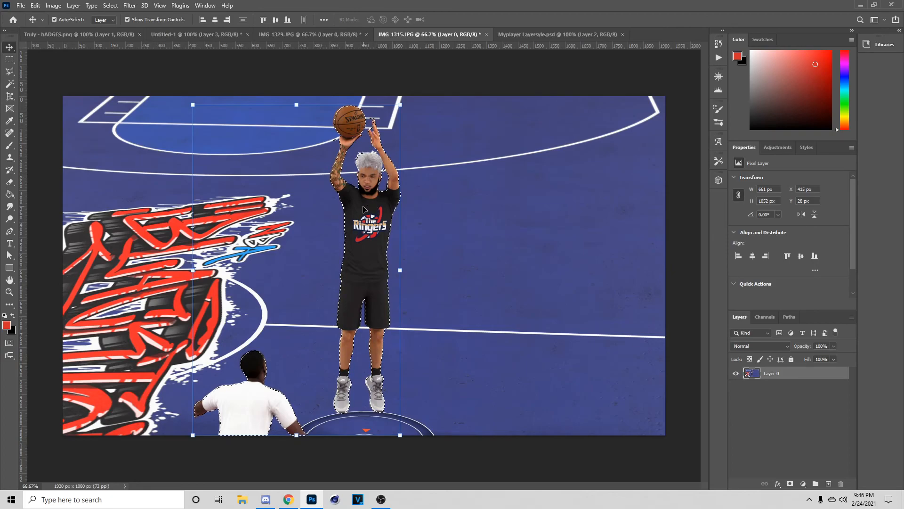
key("m")
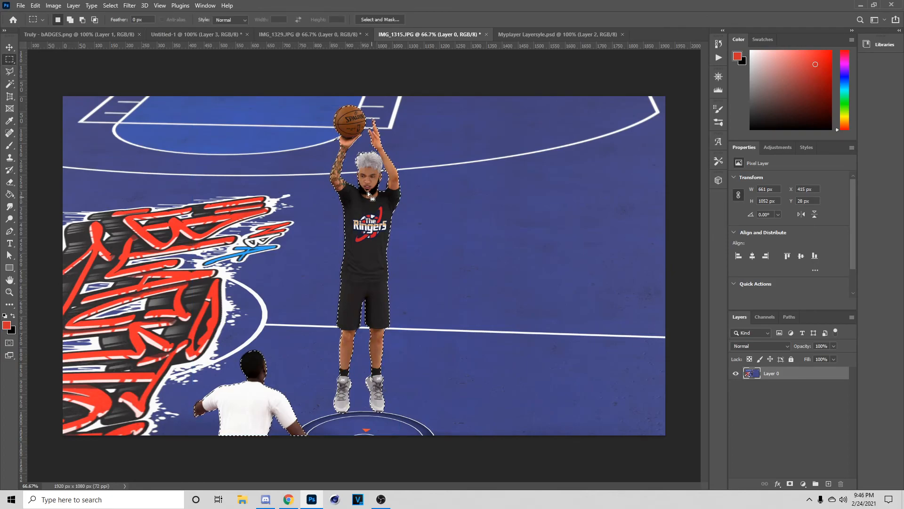
key("ctrl+plus")
key("ctrl+plus")
scroll(368, 213, "up", 2)
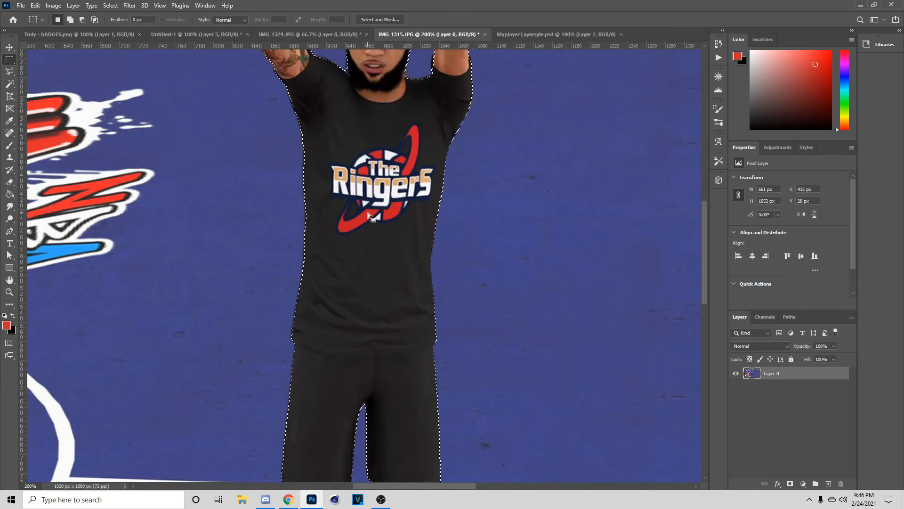
scroll(371, 209, "up", 6)
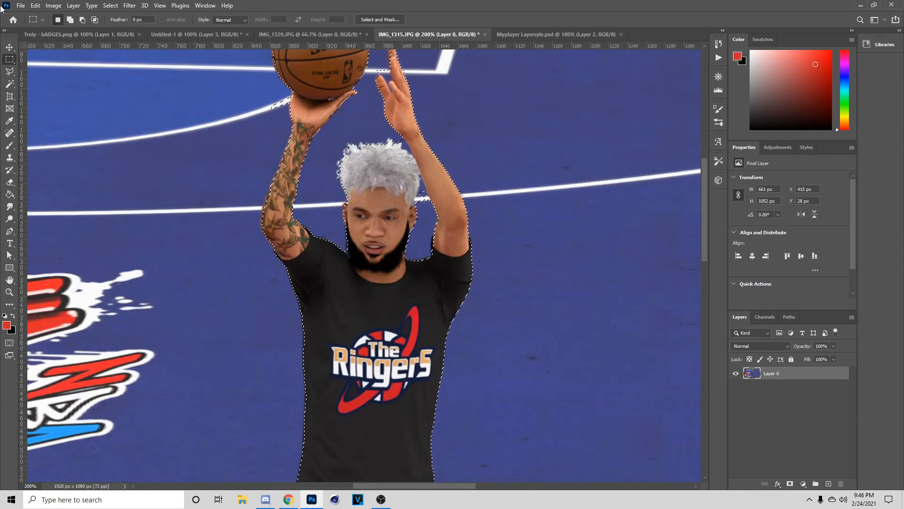
left_click(380, 19)
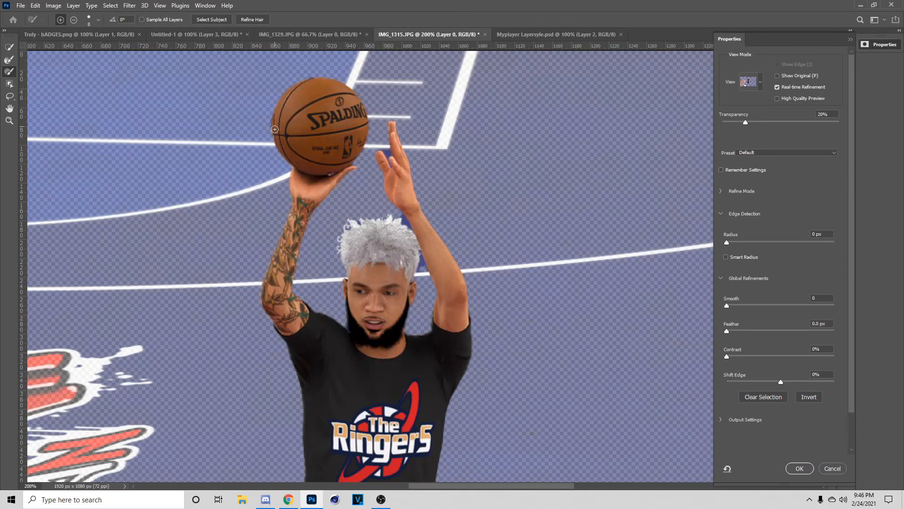
- Accept the refined selection, copy the players to a new Layer 1, and hide Layer 0
left_click(799, 468)
right_click(335, 180)
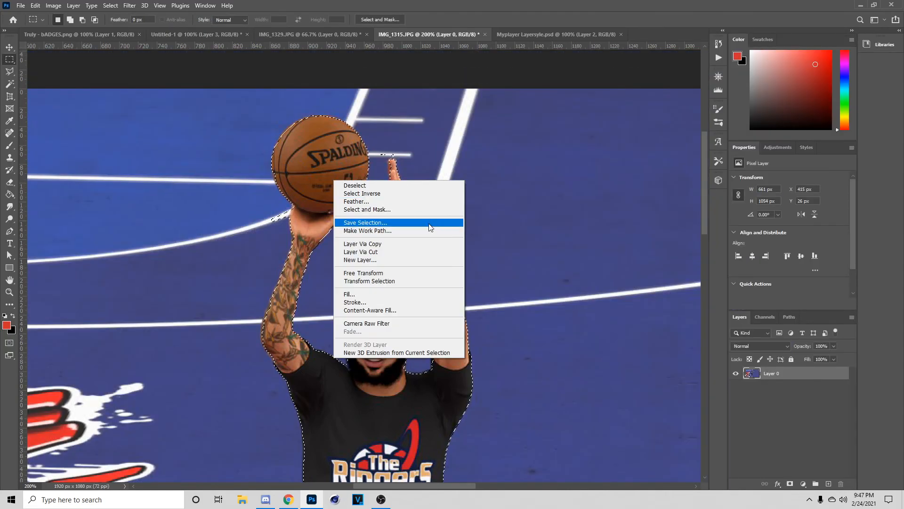
left_click(394, 244)
left_click(735, 386)
- Check the cut-out's edges with the Eraser, then go to the IMG_1329.JPG court photo
scroll(462, 312, "up", 1)
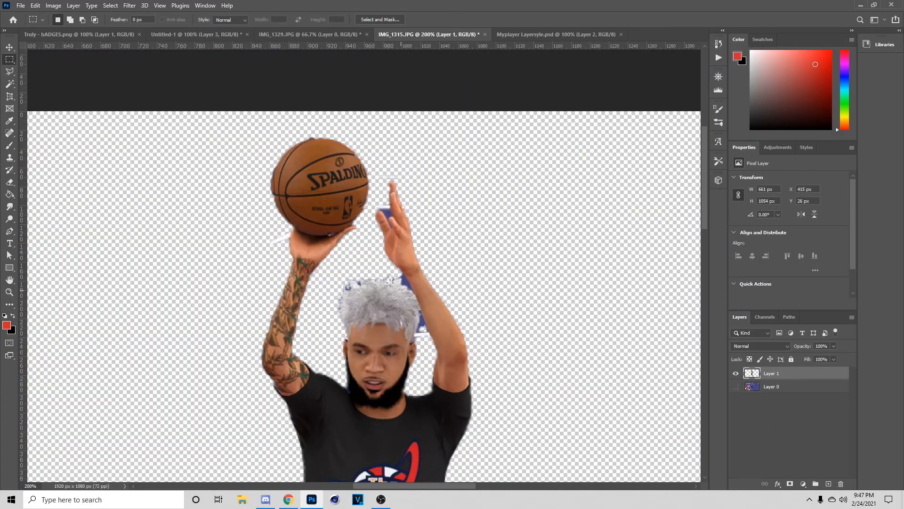
key("e")
scroll(440, 335, "down", 1)
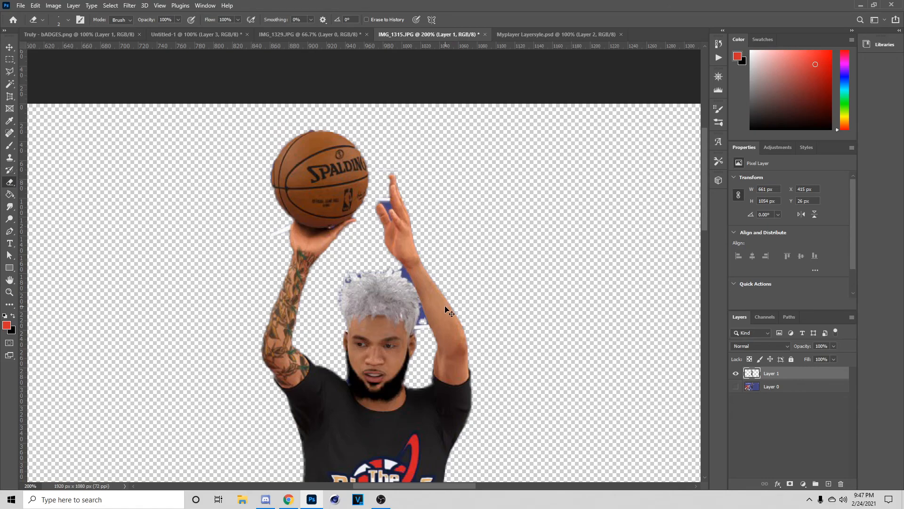
scroll(446, 311, "up", 3)
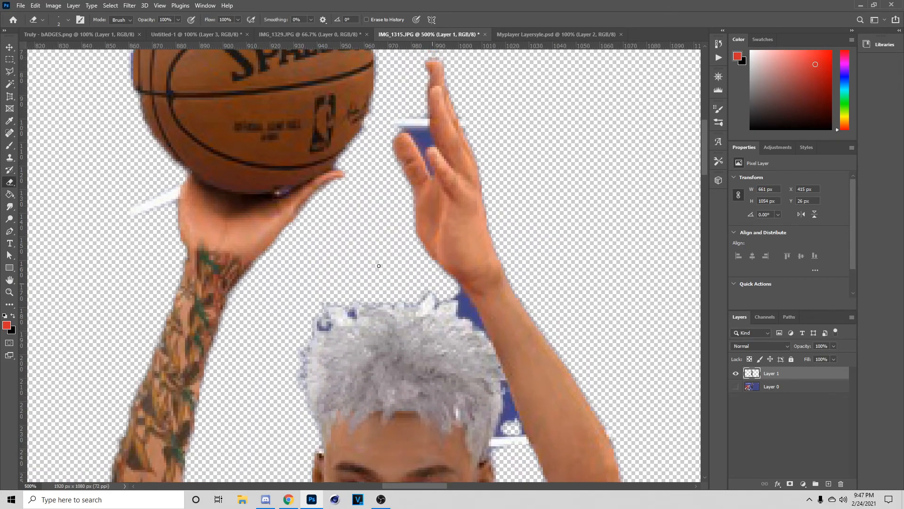
left_click(67, 24)
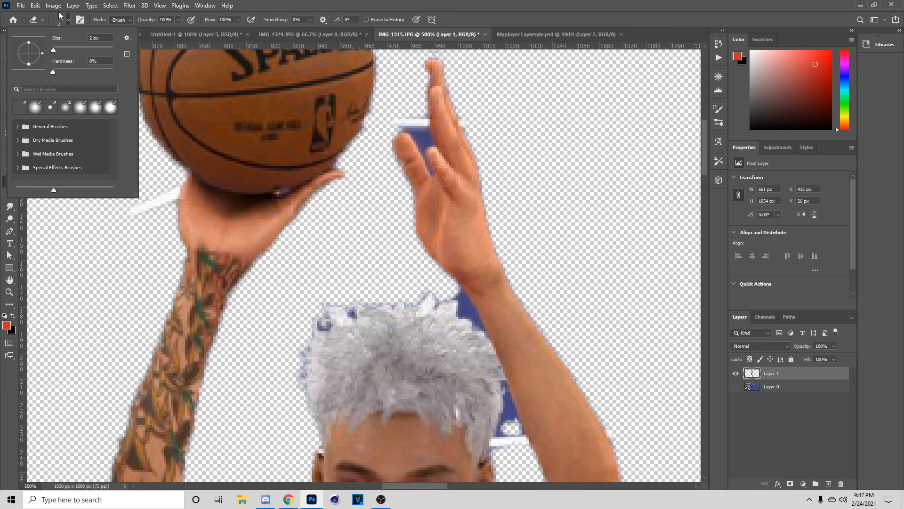
left_click(70, 20)
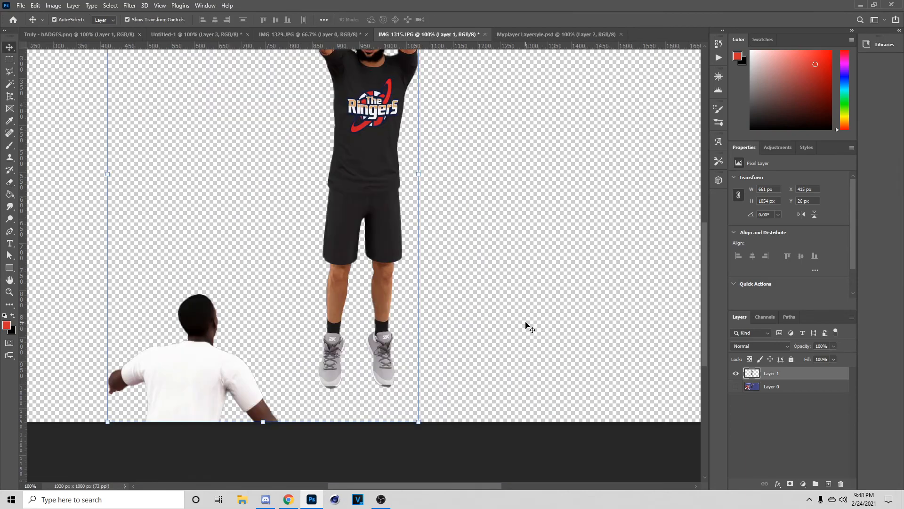
scroll(529, 319, "up", 4)
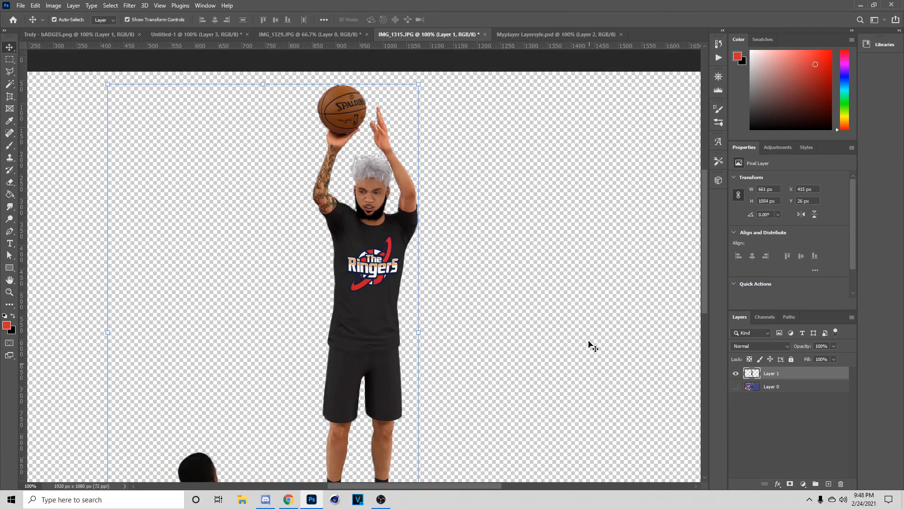
scroll(578, 352, "down", 3)
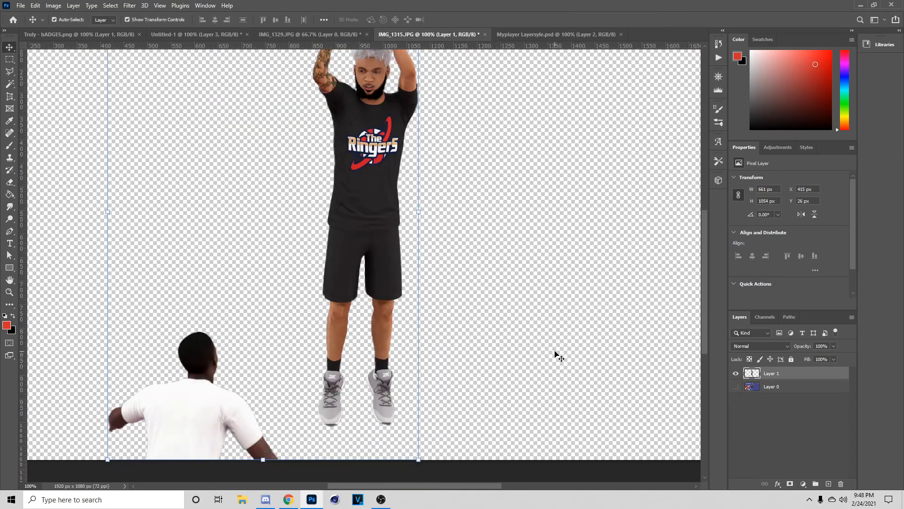
left_click(291, 33)
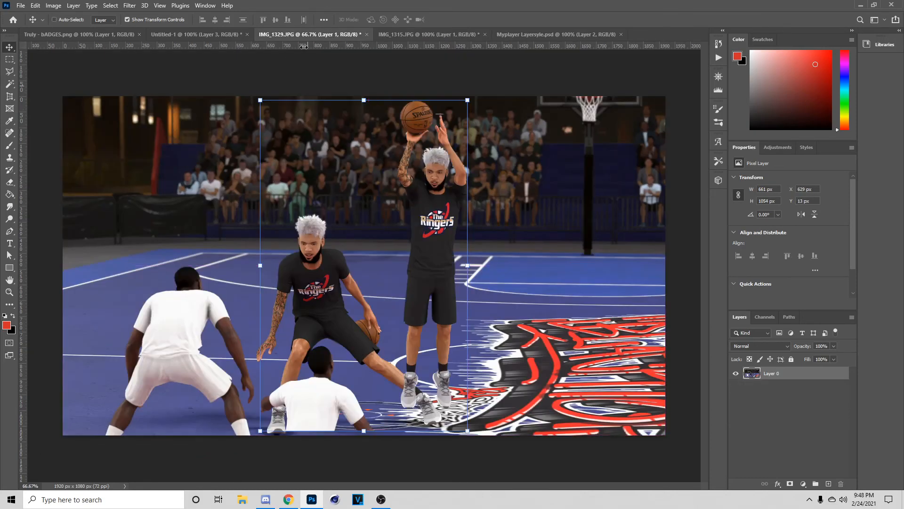
- Drag the pasted shooter cut-out (Layer 4) toward the upper right of the Untitled-1 court composite
left_click(225, 33)
left_click_drag(445, 252, 505, 243)
left_click_drag(535, 158, 533, 178)
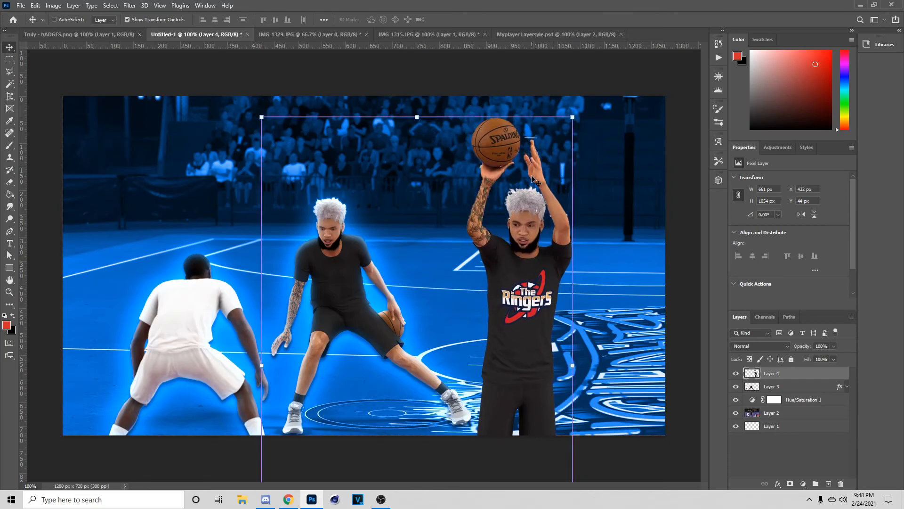
left_click_drag(504, 342, 544, 134)
key("m")
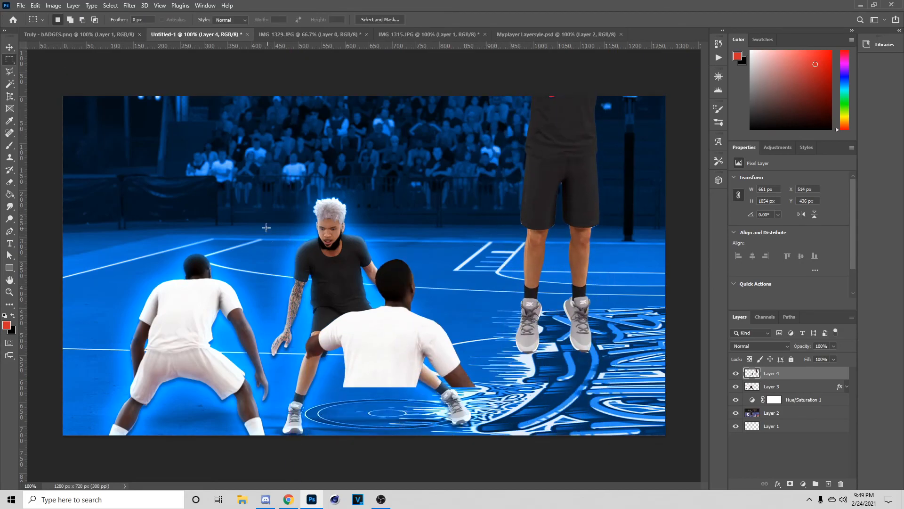
- Marquee the extra white-shirt defender on Layer 4 and delete it
right_click(9, 59)
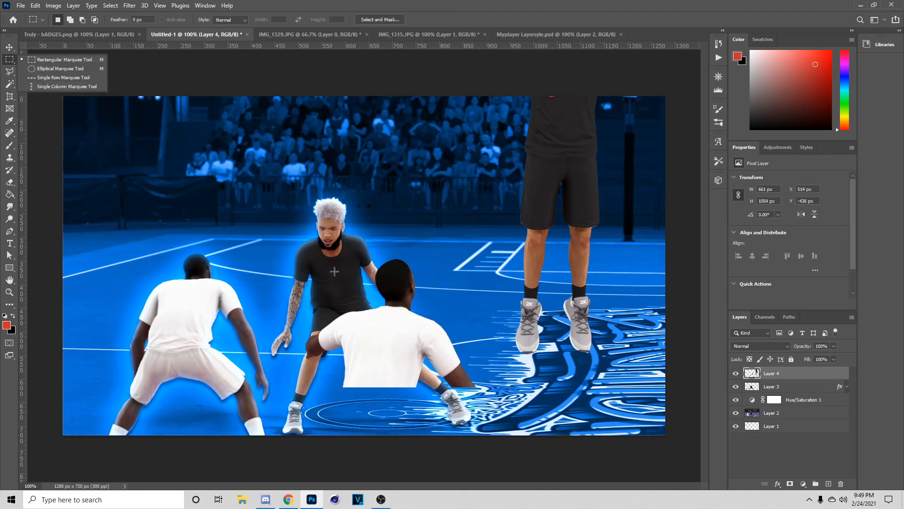
left_click_drag(262, 243, 498, 431)
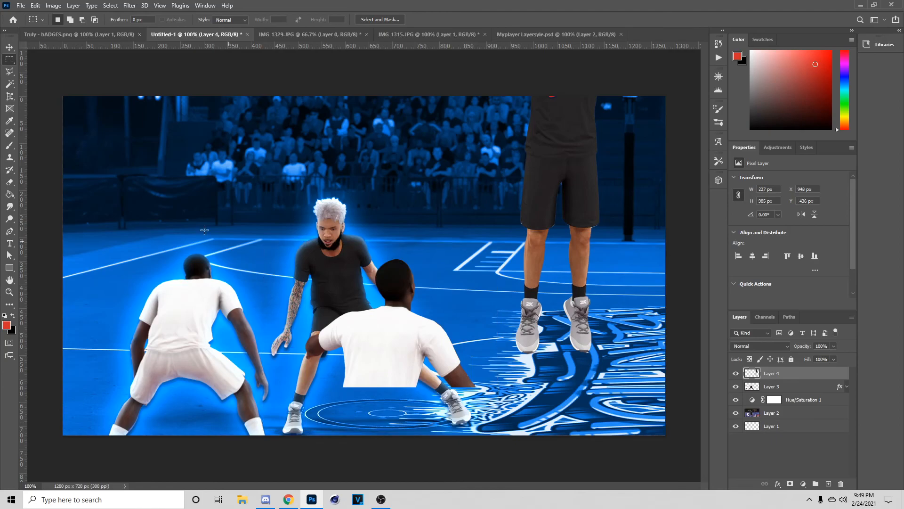
key("Delete")
- Move the shooter down to stand along the court's right edge
left_click(9, 47)
left_click_drag(572, 162, 532, 346)
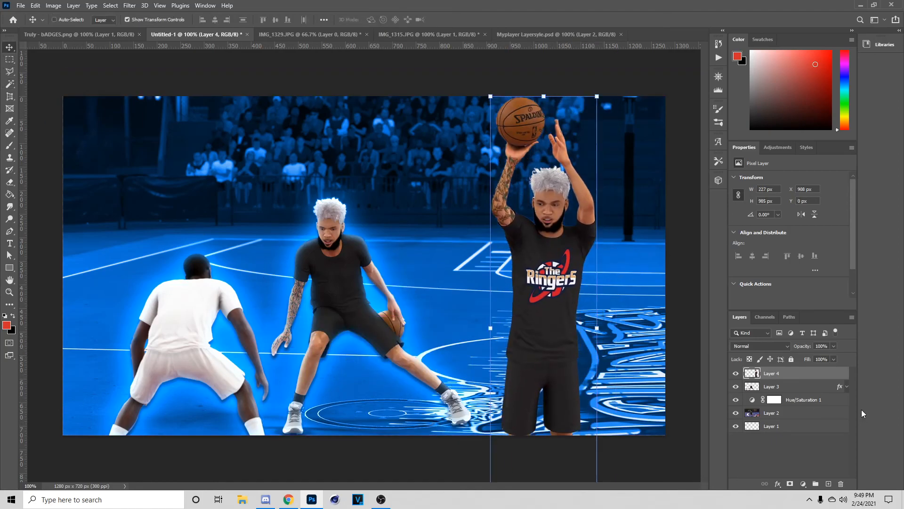
key("l")
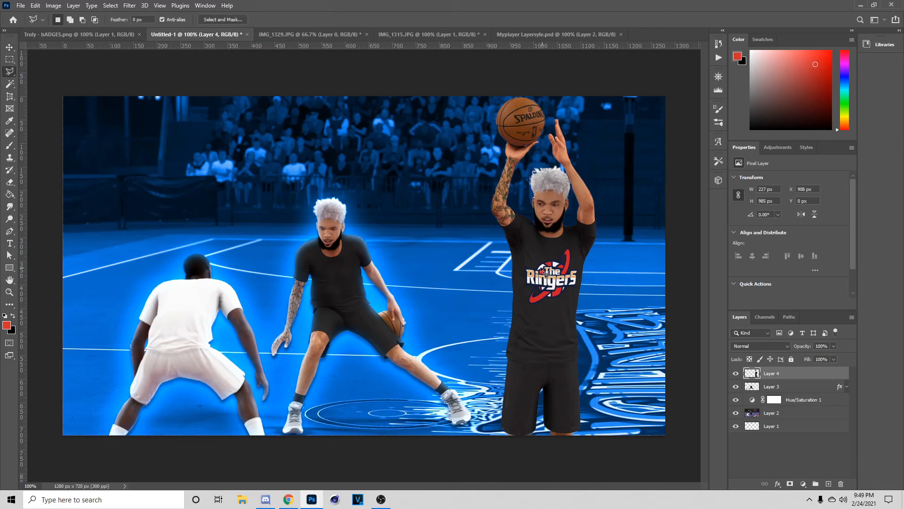
- Polygonal-lasso The Ringers shirt logo and content-aware fill it away, then deselect
left_click(9, 76)
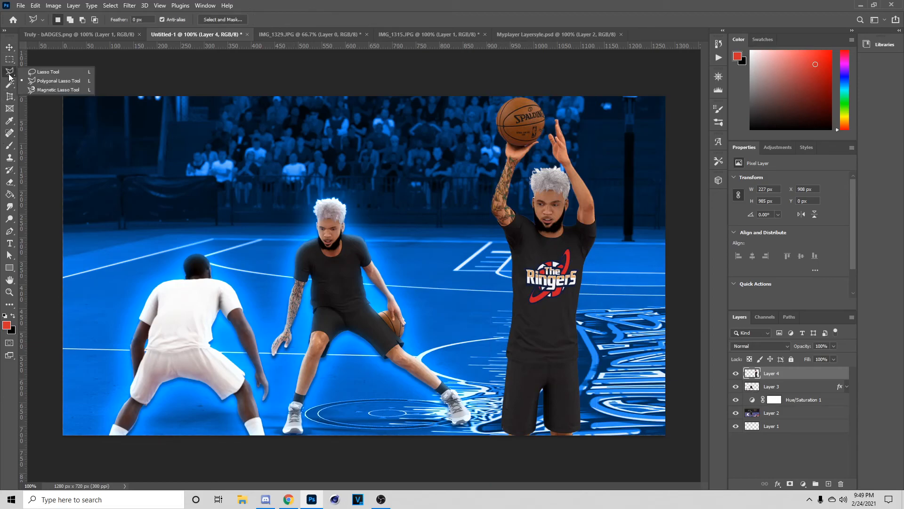
left_click(6, 73)
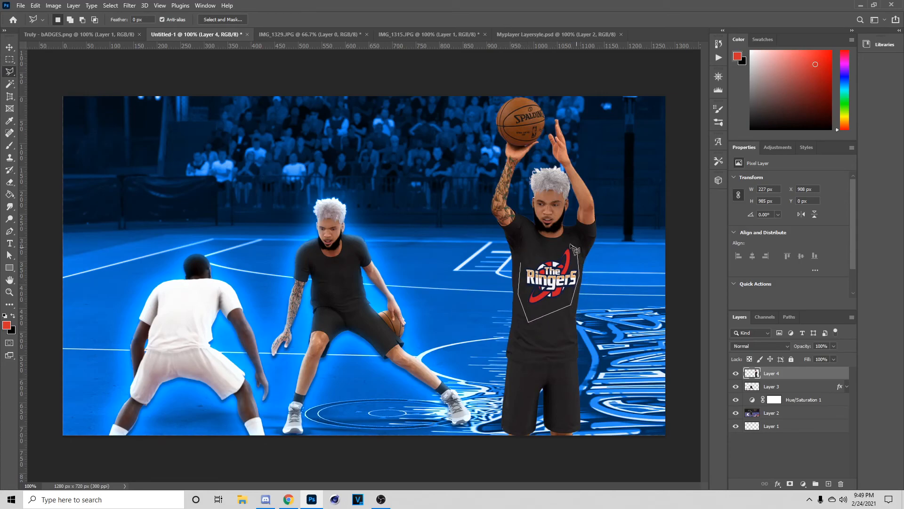
left_click(523, 265)
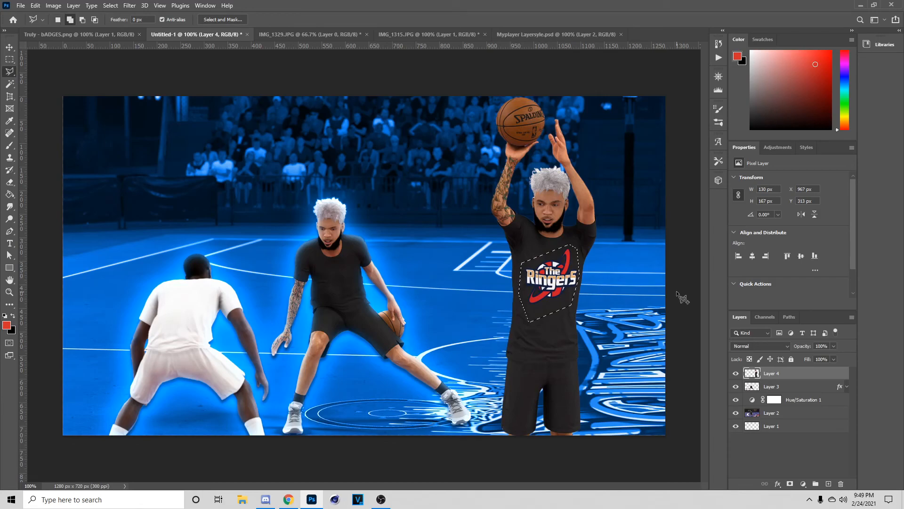
key("shift+F5")
left_click(513, 129)
key("ctrl+d")
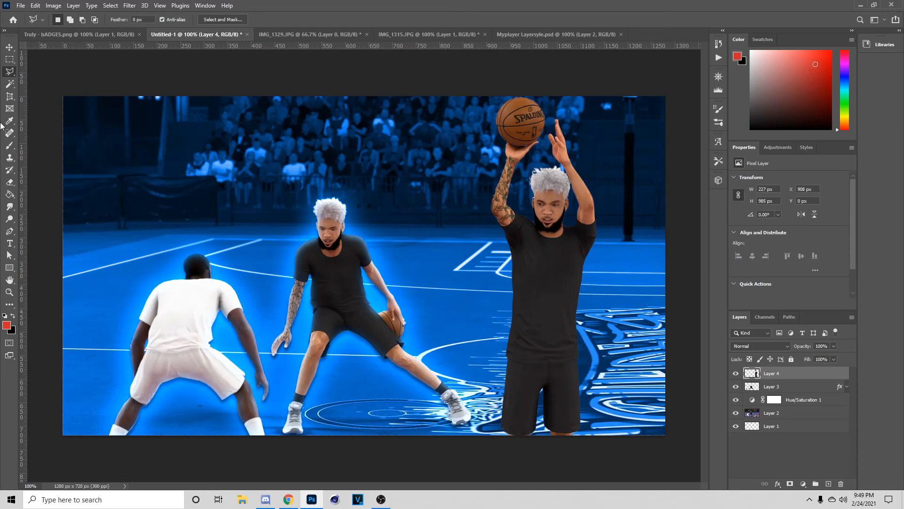
- Select the glowing middle player's Layer 3 and bring up its layer options
left_click(9, 59)
left_click(9, 47)
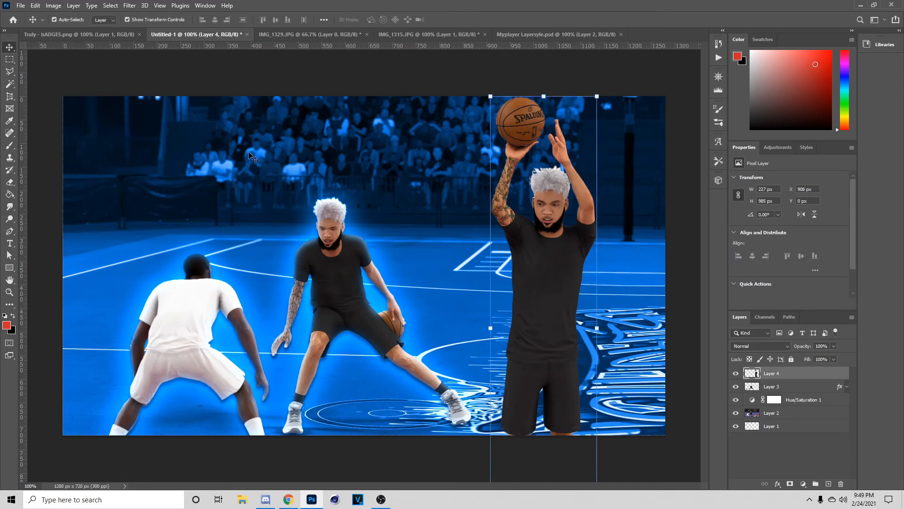
left_click(780, 391)
right_click(779, 391)
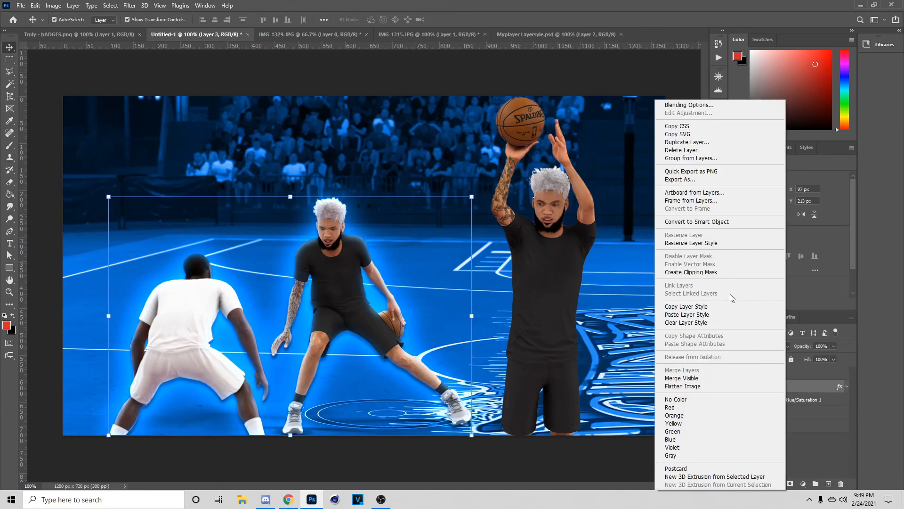
- Copy the middle player's glow layer style and paste it onto the right player's Layer 4
left_click(710, 306)
right_click(795, 373)
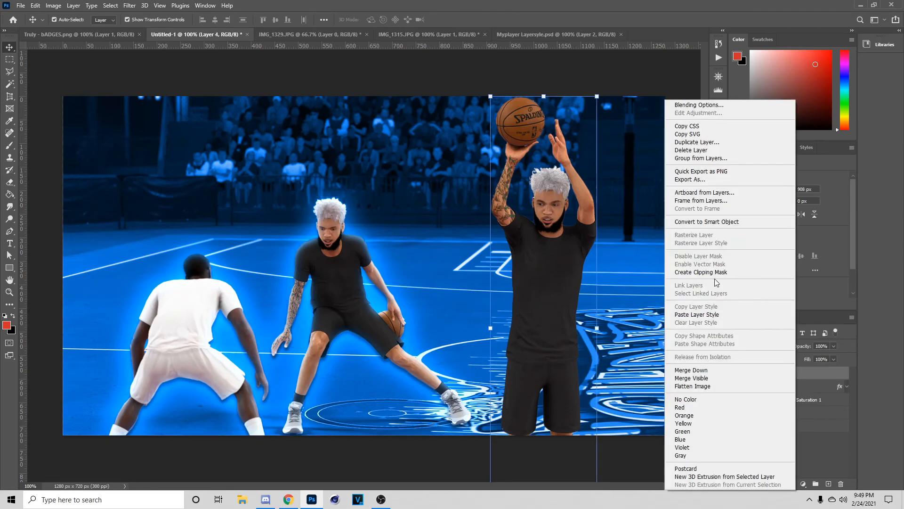
left_click(692, 313)
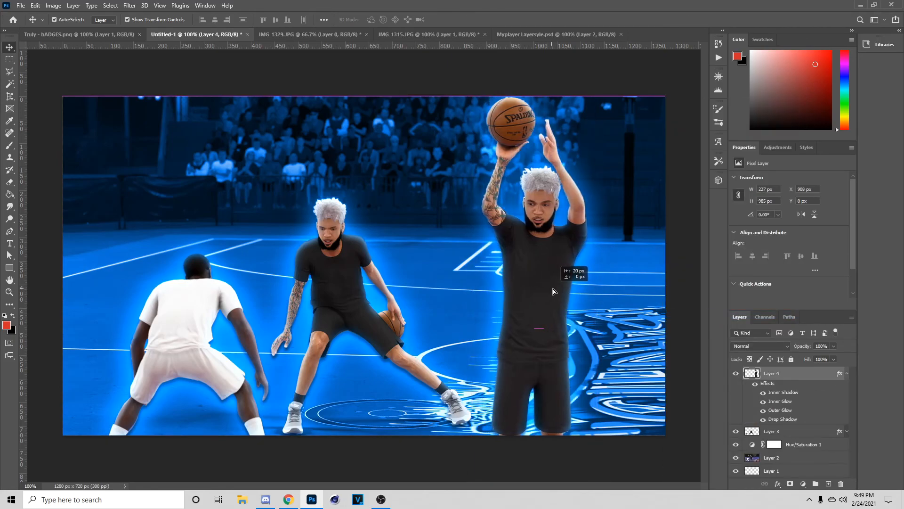
- Enlarge, tilt and raise the right player toward the top of the canvas
left_click_drag(597, 93, 598, 148)
left_click_drag(572, 205, 579, 164)
left_click_drag(604, 103, 604, 100)
left_click_drag(588, 167, 581, 165)
left_click(465, 19)
left_click_drag(606, 87, 604, 82)
left_click_drag(561, 217, 558, 218)
left_click(466, 19)
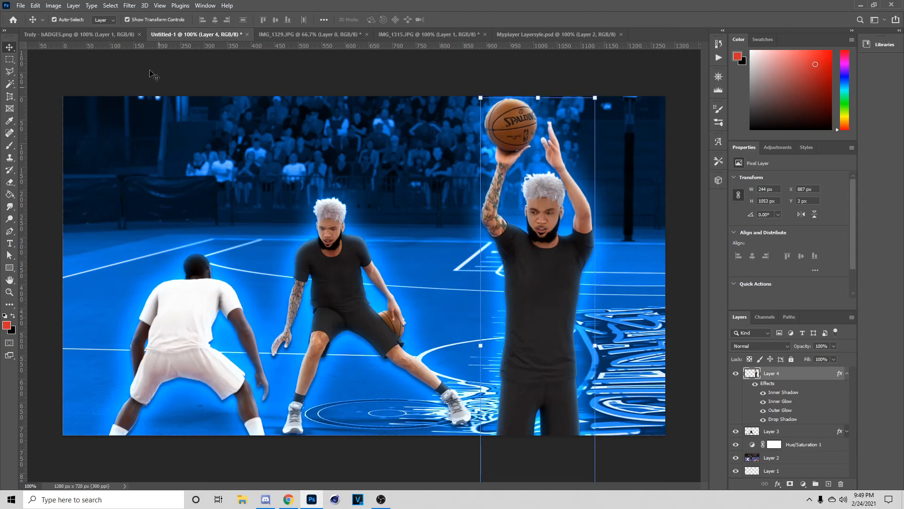
- After checking the reference thumbnail, move the right player up and rotate him slightly
left_click(79, 34)
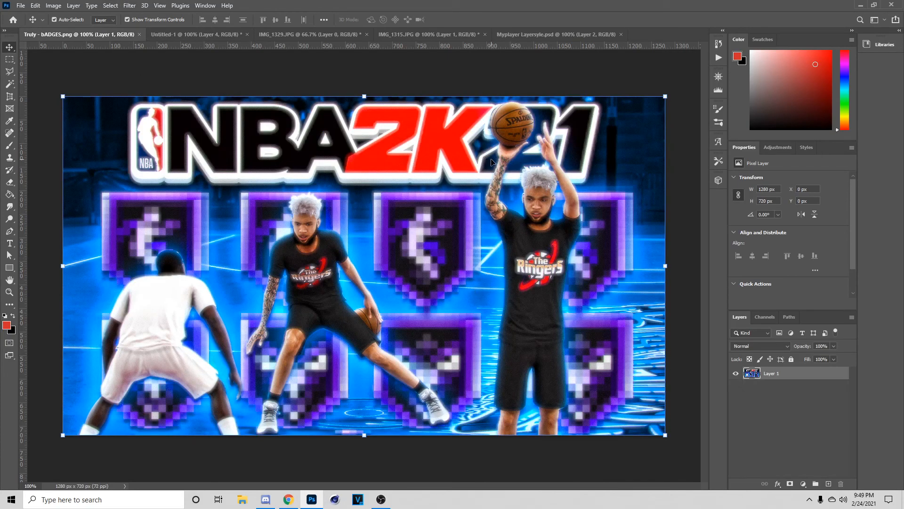
left_click(173, 35)
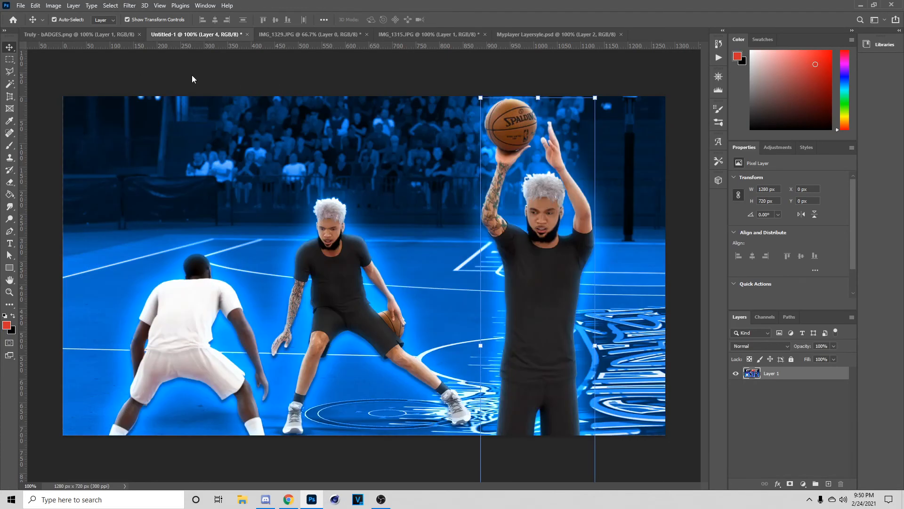
left_click_drag(493, 296, 506, 226)
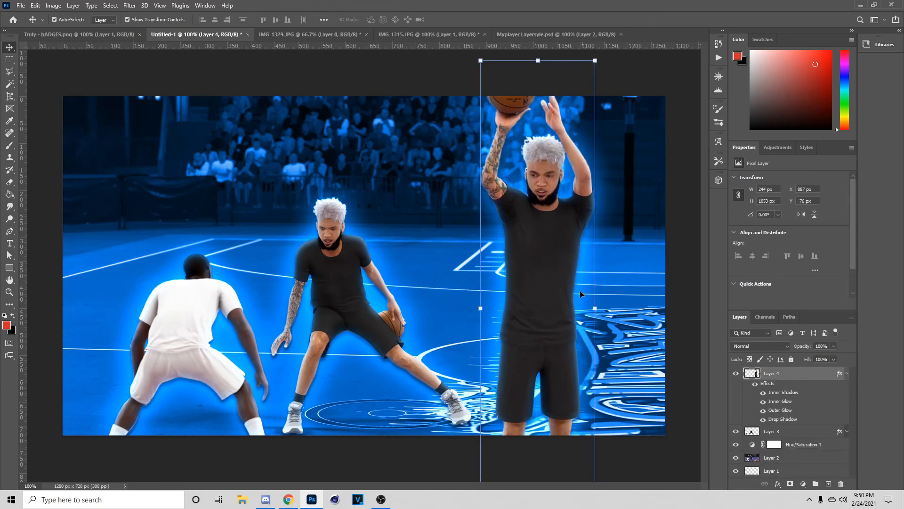
left_click_drag(621, 291, 621, 290)
left_click_drag(565, 312, 566, 314)
key("Return")
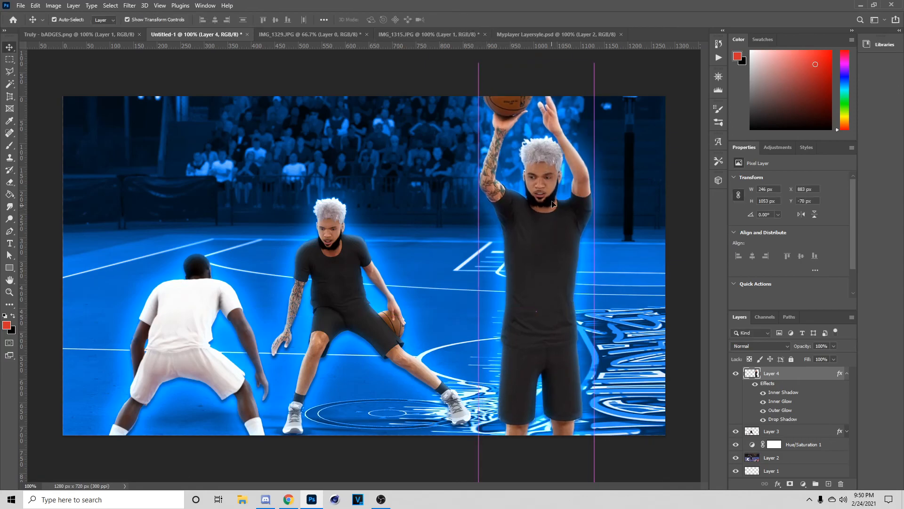
mouse_move(596, 64)
left_mouse_down()
mouse_move(622, 35)
mouse_move(626, 42)
mouse_move(597, 54)
left_mouse_up()
left_click(468, 20)
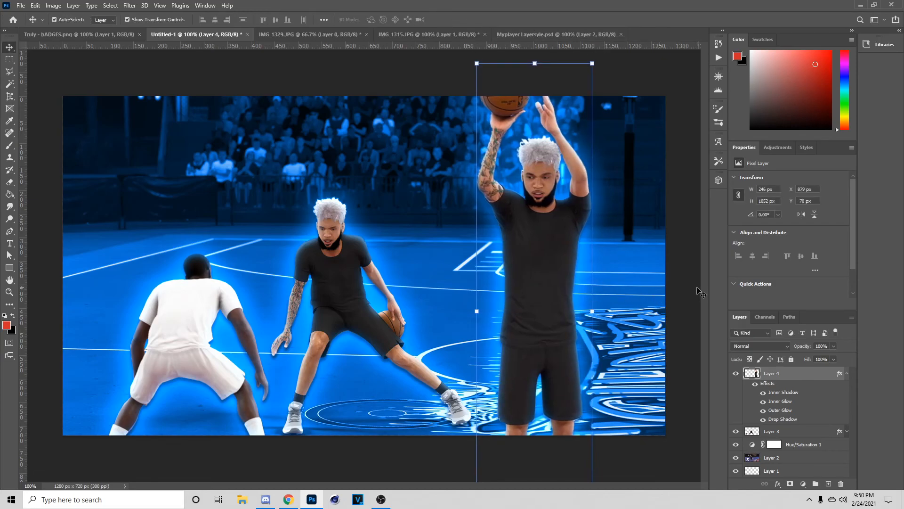
- Recheck the reference, then shrink the right player to about 93% and nudge him up-right
left_click(701, 293)
left_click(81, 34)
left_click(156, 38)
left_click(556, 132)
left_click_drag(593, 62, 585, 98)
left_click_drag(550, 205, 560, 193)
left_click(466, 19)
left_click(693, 277)
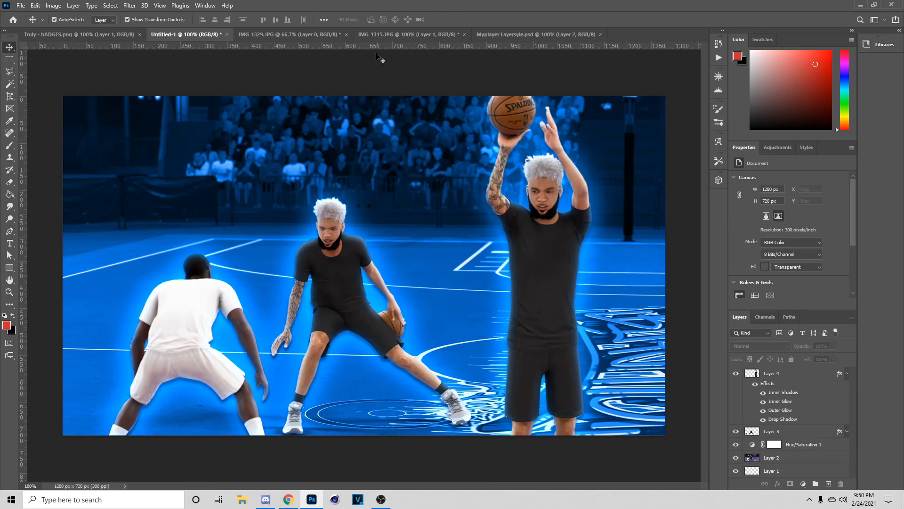
- Open badges 1.png from the GFXPACKS Recycled GFX Pack Badges folder
left_click(21, 6)
left_click(37, 21)
left_click(42, 118)
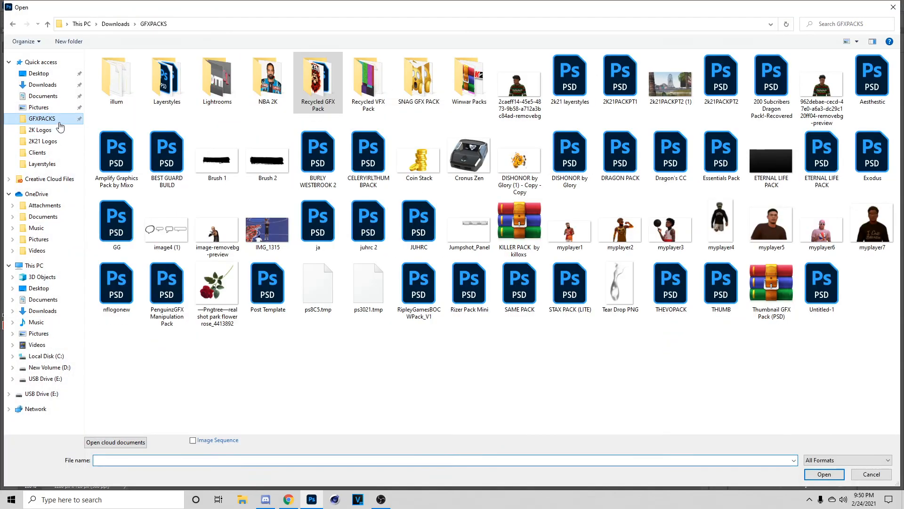
double_click(323, 80)
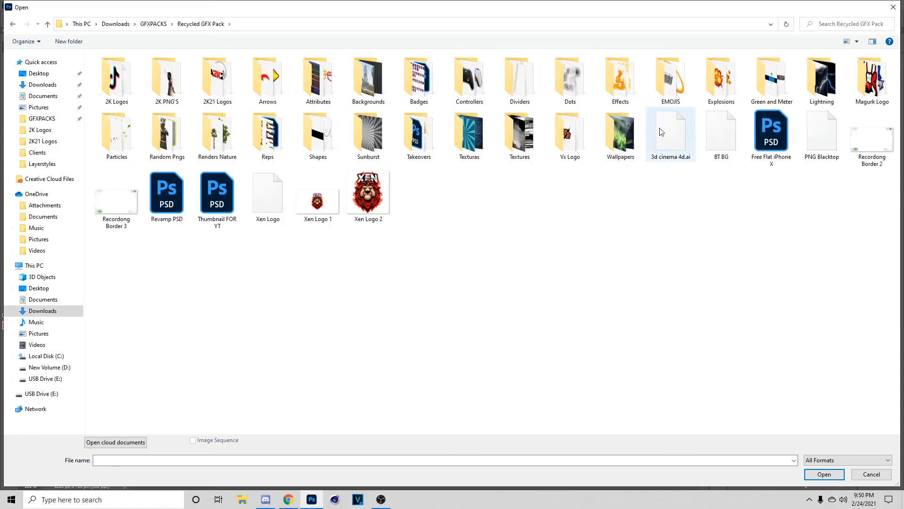
double_click(421, 84)
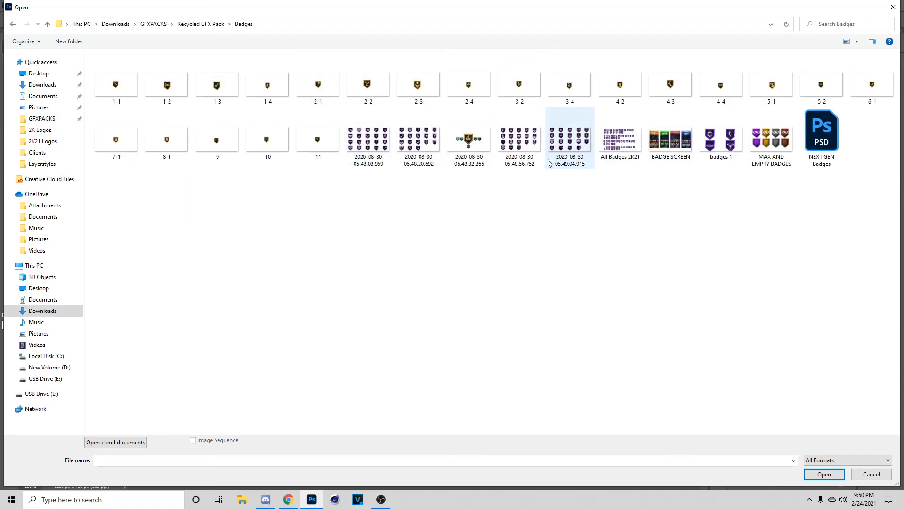
left_click(719, 151)
left_click(824, 474)
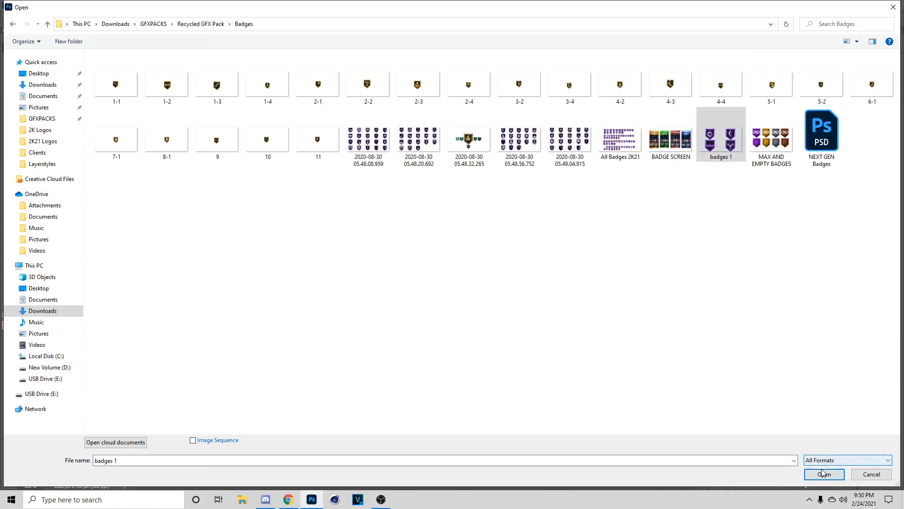
- Paste the badges image above Hue/Saturation 1 in the court composite and move it right
left_click(161, 36)
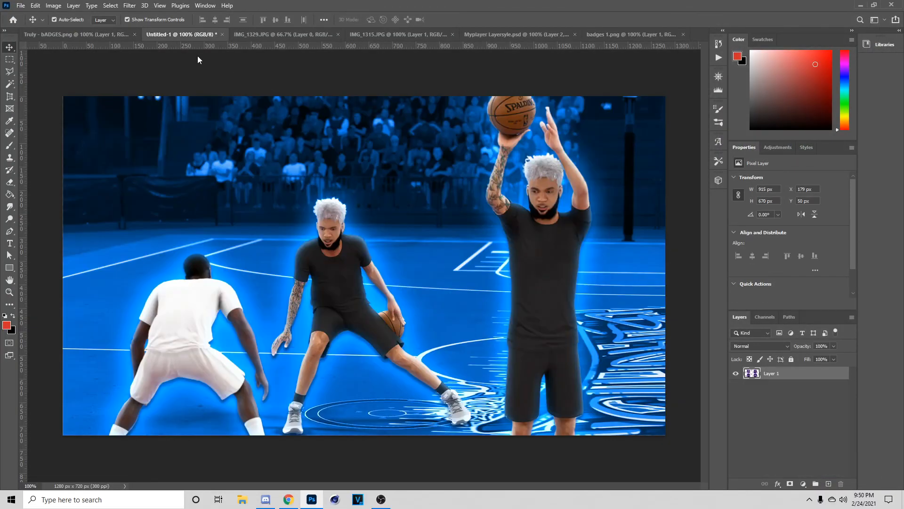
left_click(807, 445)
key("ctrl+v")
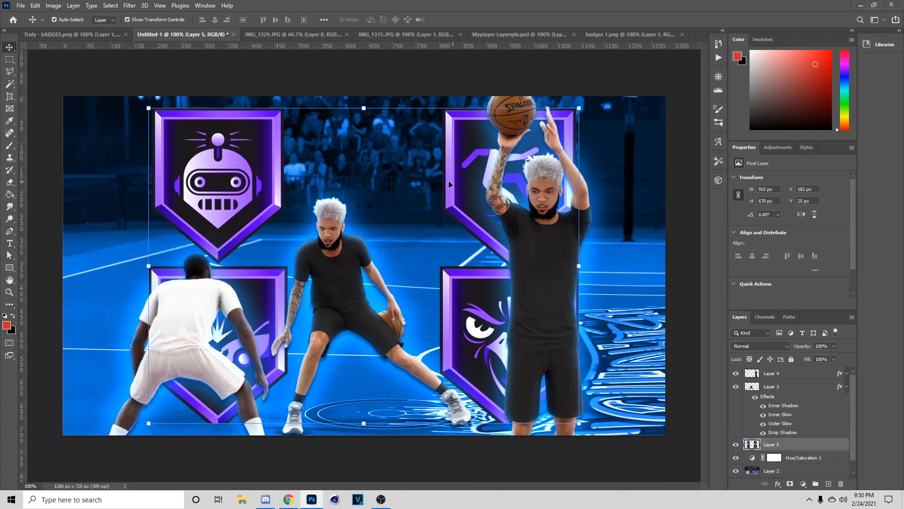
left_click_drag(217, 184, 292, 192)
- Marquee the left column of badges and copy it onto its own layer
key("m")
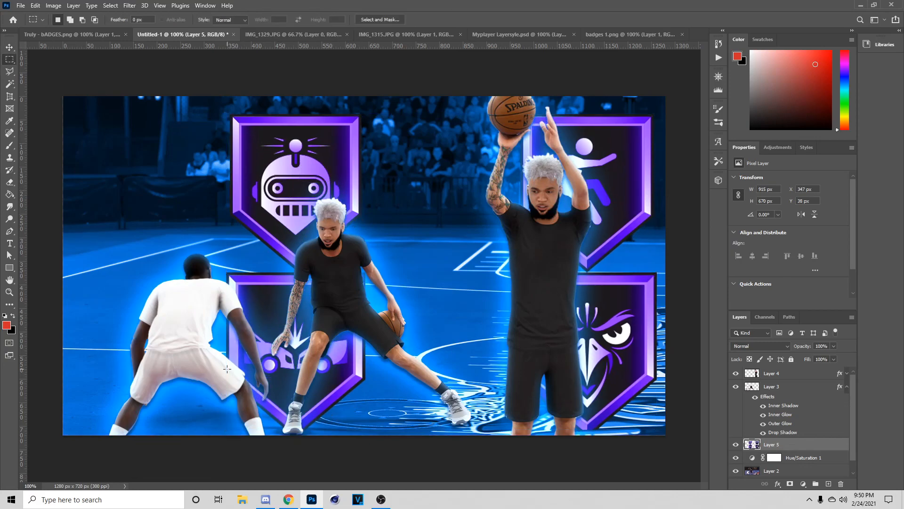
right_click(8, 59)
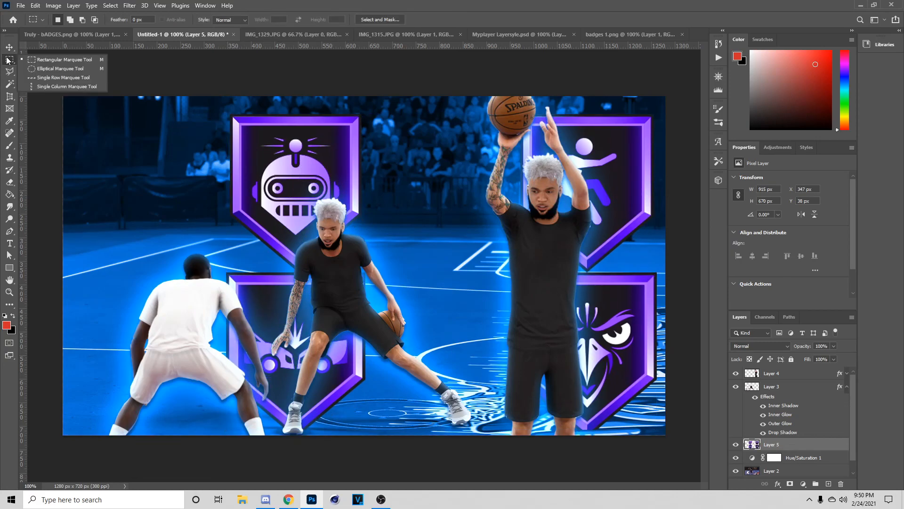
left_click(7, 62)
left_click_drag(163, 96, 424, 432)
right_click(308, 307)
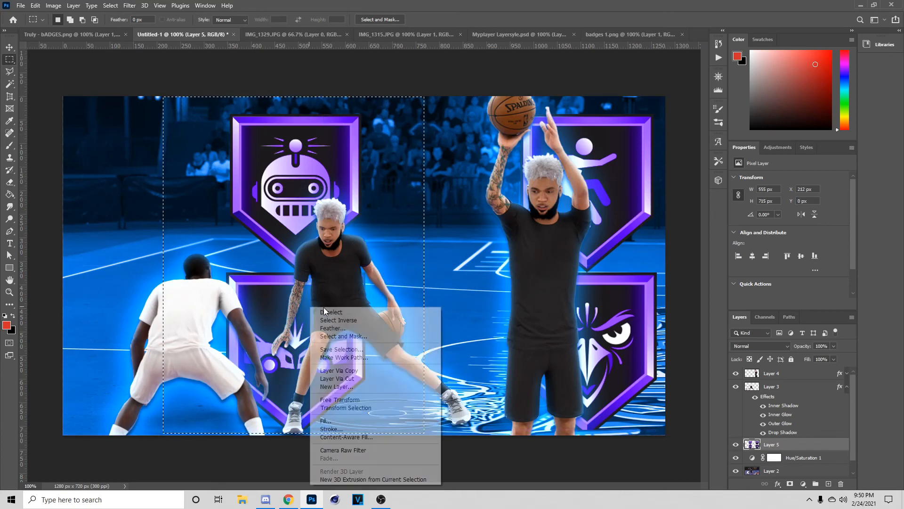
left_click(330, 372)
- Delete the full badges layer and move the badge column behind the right player
left_click(736, 458)
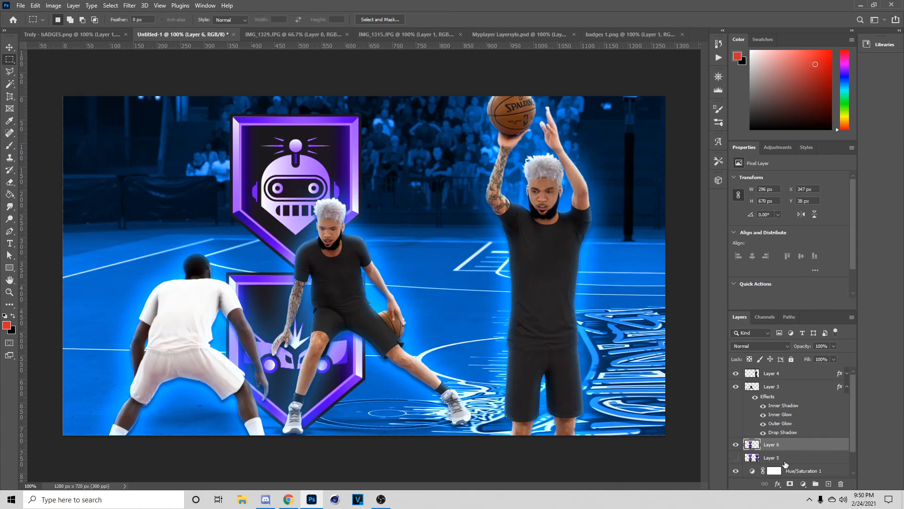
left_click(784, 460)
key("Delete")
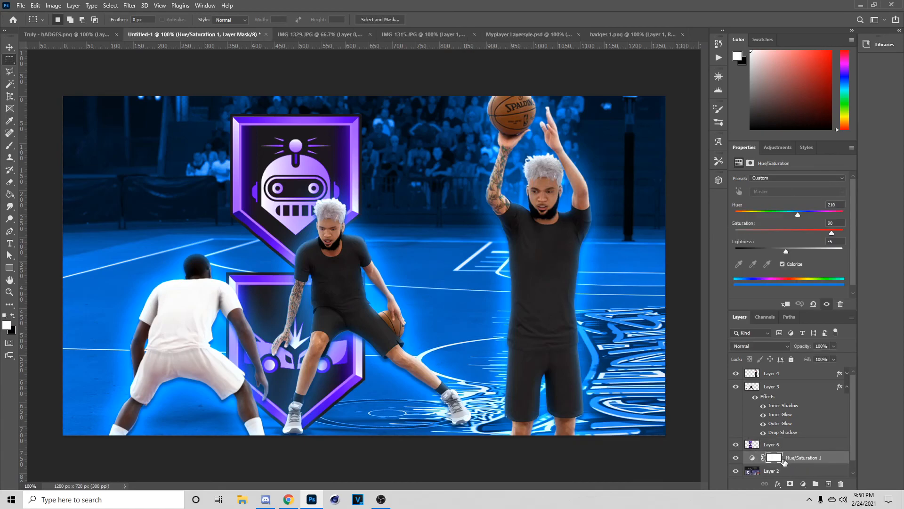
left_click(10, 47)
left_click_drag(284, 167, 570, 159)
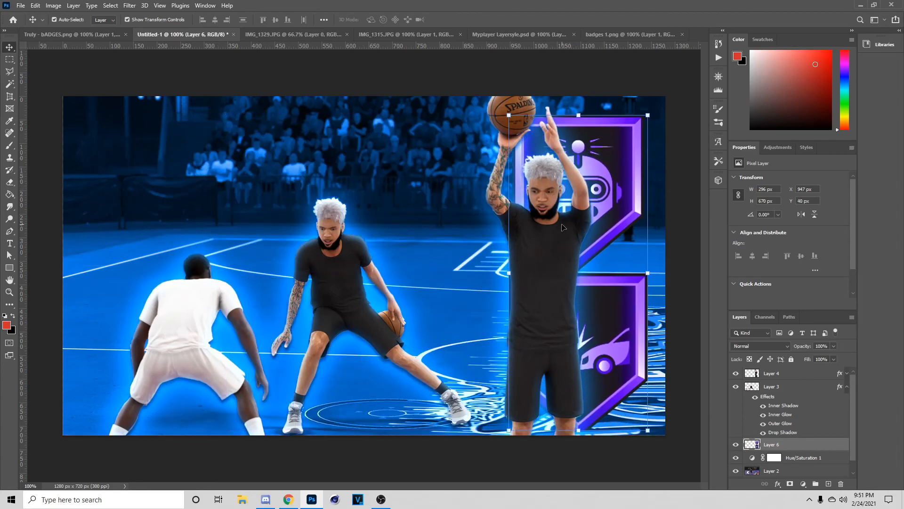
- Apply a Mosaic pixelation filter to the badge column
left_click(133, 6)
mouse_move(190, 164)
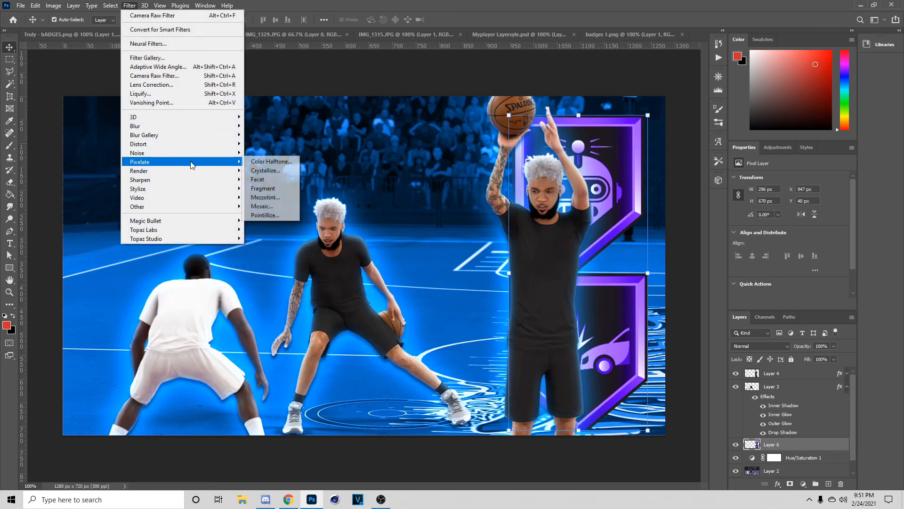
left_click(262, 206)
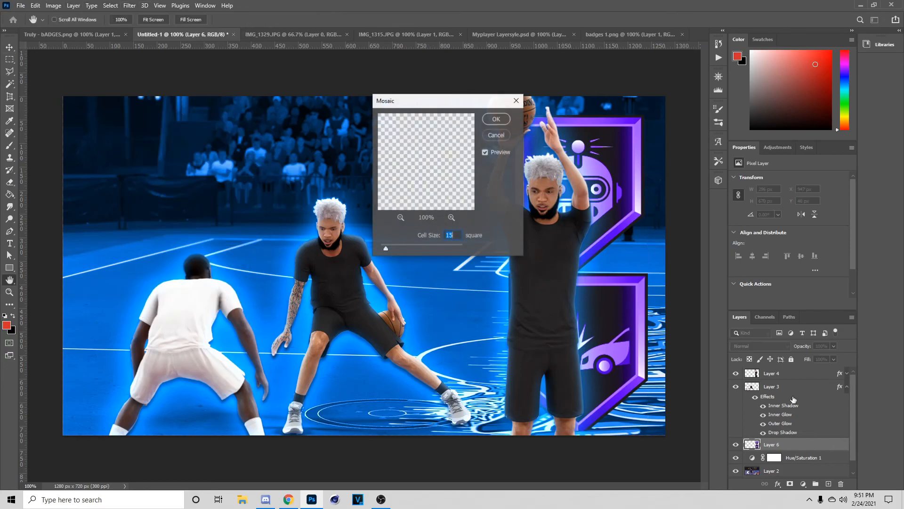
left_click(496, 119)
- Paste the copied glow layer style onto the badge column layer
right_click(808, 445)
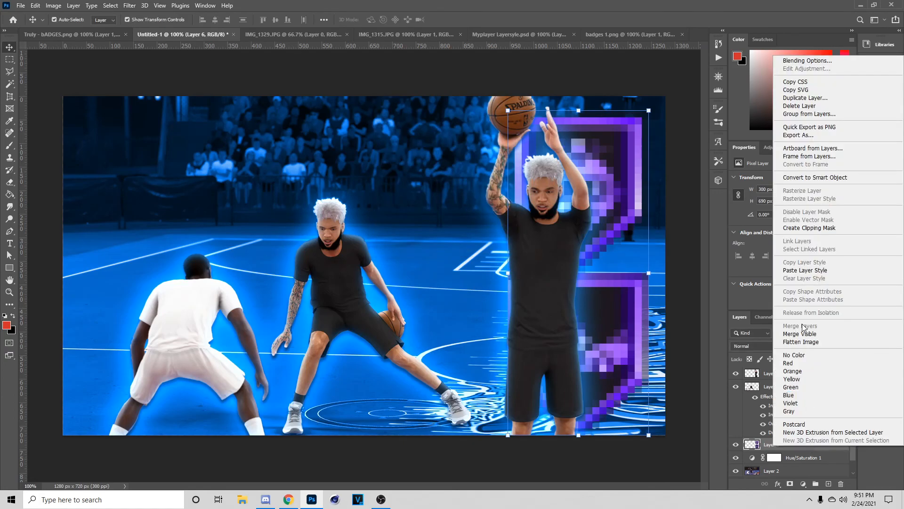
left_click(818, 271)
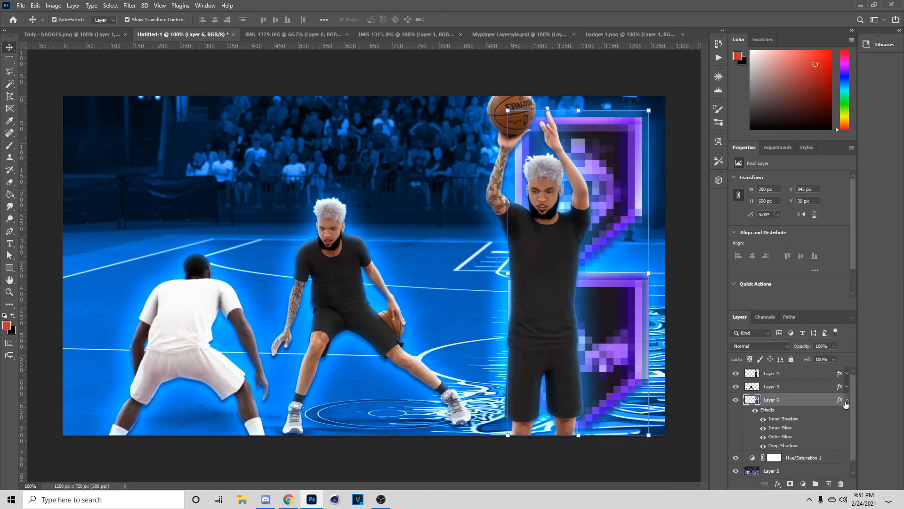
left_click(846, 400)
- Duplicate the pixelated badge column three times, spreading the copies leftward across the court
key("ctrl+j")
left_click_drag(612, 203, 460, 204)
key("ctrl+j")
left_click_drag(362, 180, 131, 165)
key("ctrl+j")
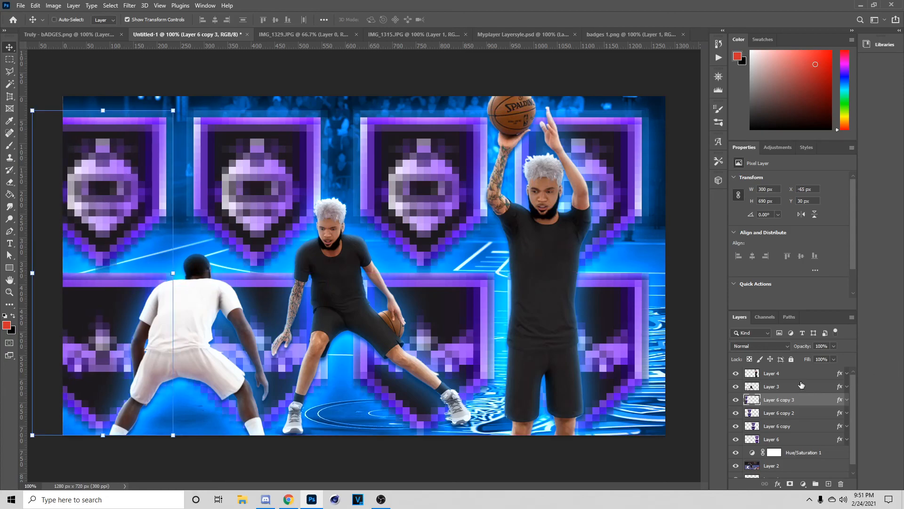
- Select all badge columns and shrink the grid to about 87%, repositioning it lower and left
left_click(790, 413, "ctrl")
left_click(795, 426, "ctrl")
left_click(799, 440, "ctrl")
left_click_drag(654, 271, 573, 272)
left_click_drag(477, 275, 544, 282)
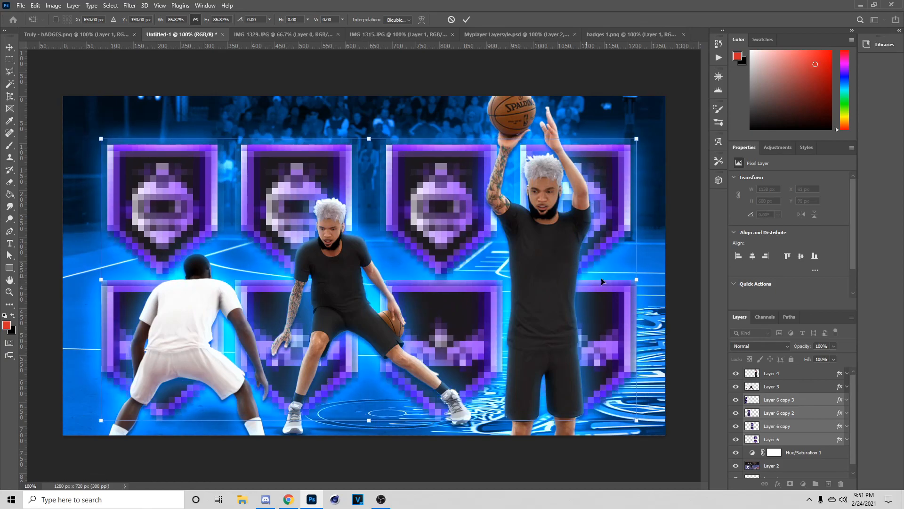
left_click_drag(636, 280, 610, 275)
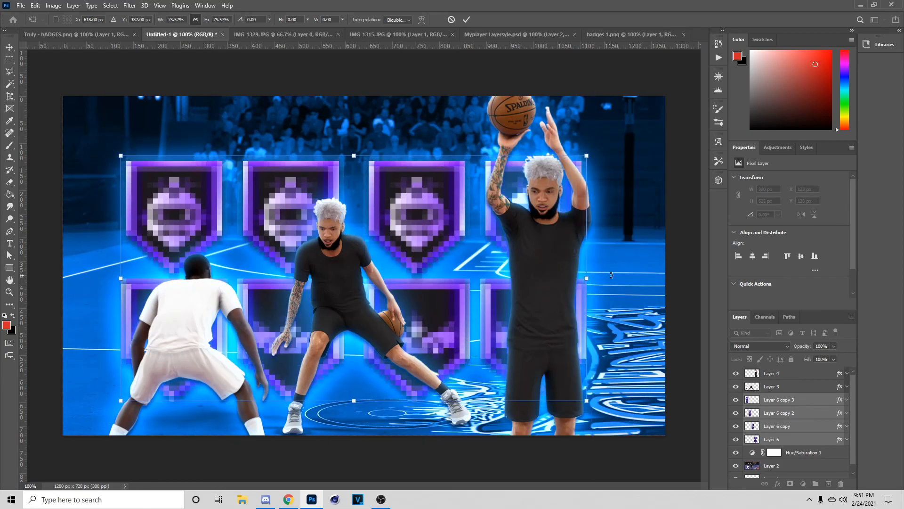
left_click_drag(551, 250, 553, 262)
left_click_drag(589, 288, 499, 278)
left_click(466, 19)
- Duplicate the leftmost column to the grid's right end, then shift all badges 17 px left
left_click(780, 398)
key("ctrl+j")
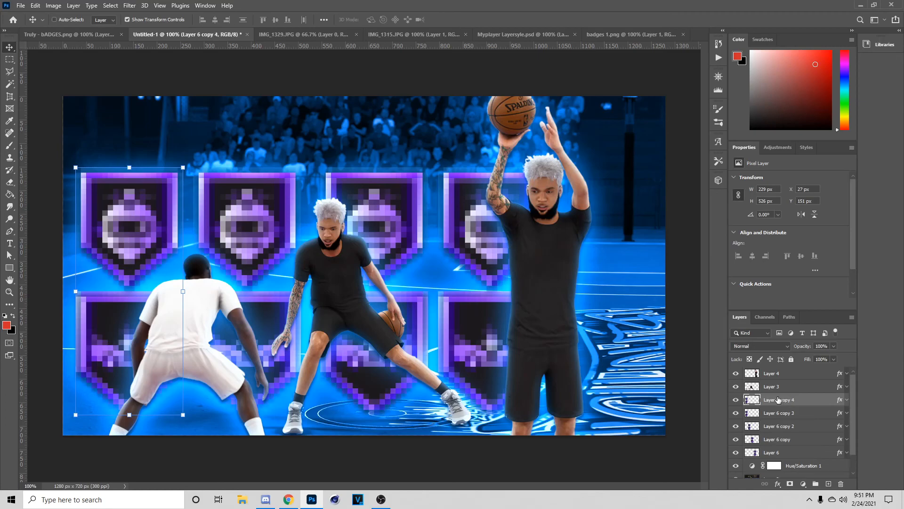
left_click_drag(96, 233, 603, 268)
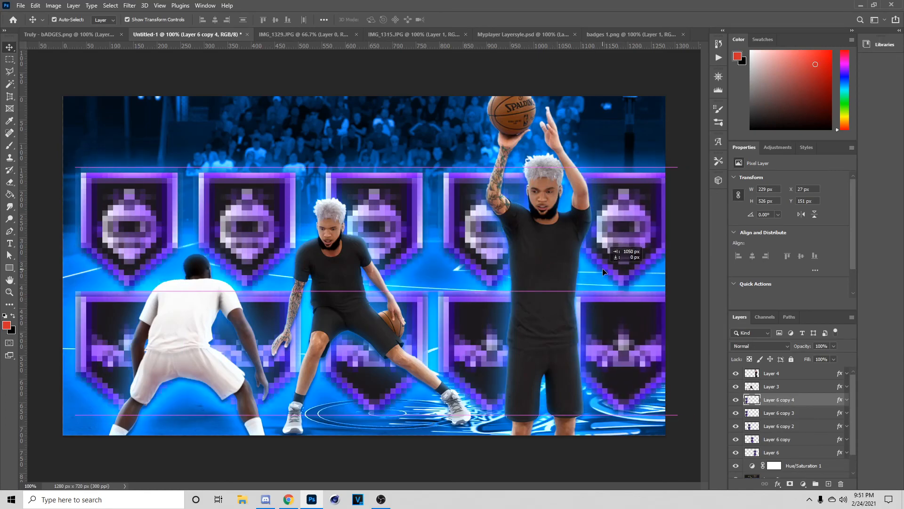
left_click(796, 453, "shift")
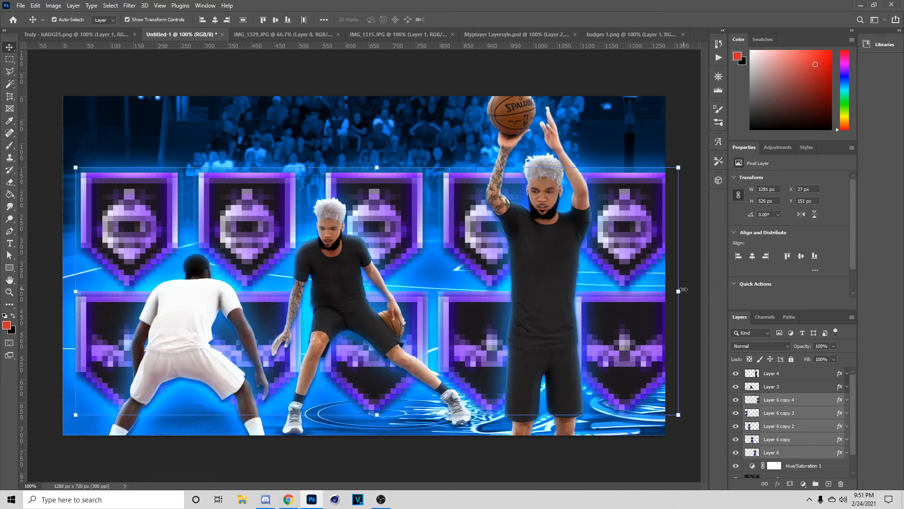
left_click_drag(614, 295, 601, 298)
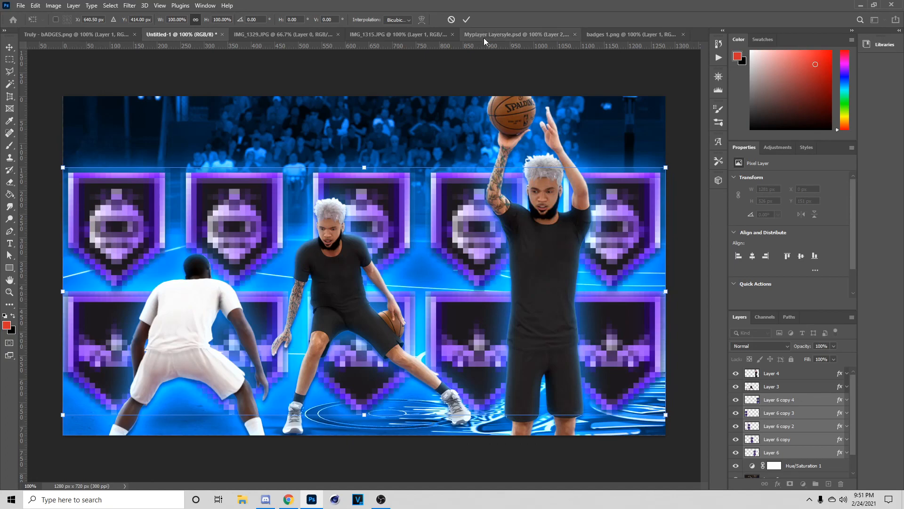
key("Return")
- Commit the badge transform and open '2k21 logo 1' from Pictures > GFXPACKS > Recycled GFX Pack > 2K21 Logos
left_click(21, 6)
left_click(21, 5)
left_click(21, 6)
left_click(33, 26)
left_click(39, 107)
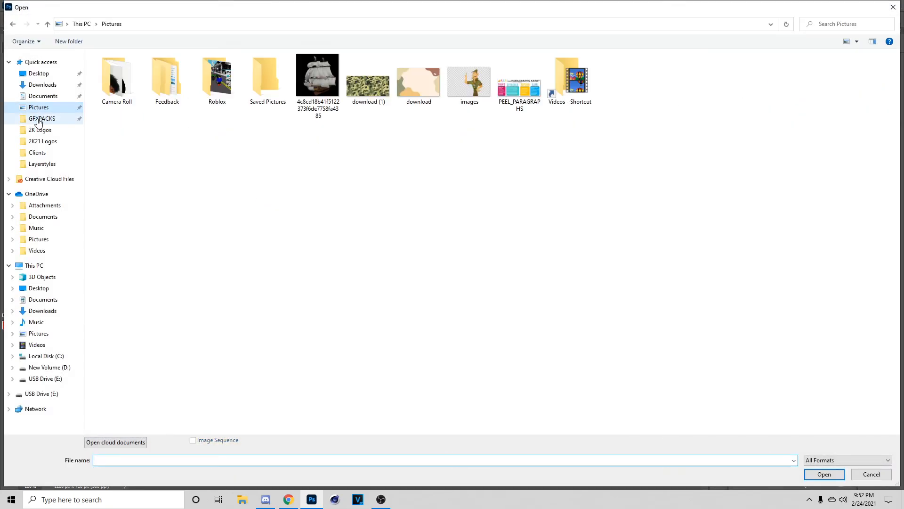
left_click(38, 120)
double_click(318, 77)
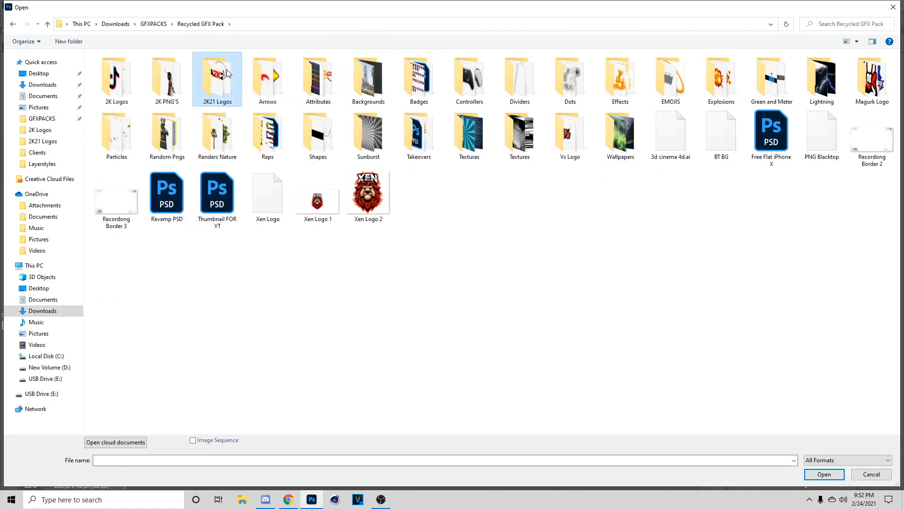
double_click(227, 73)
left_click(318, 80)
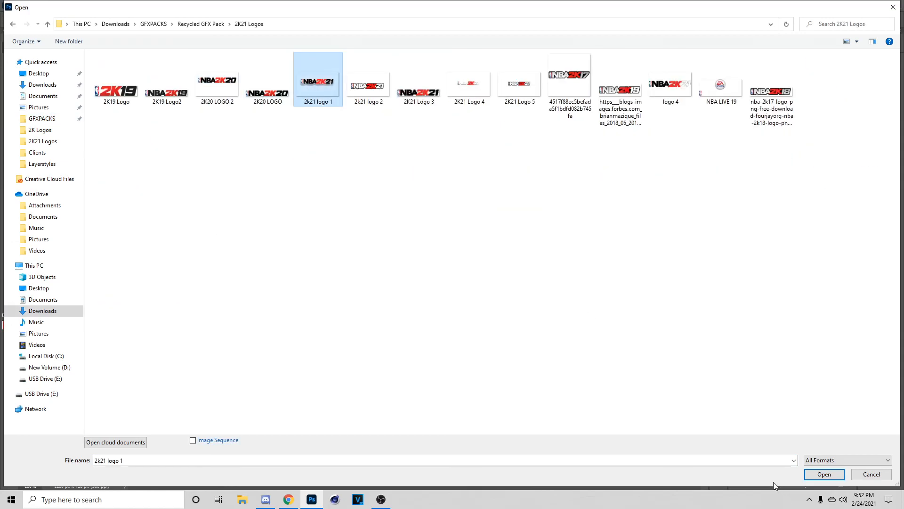
left_click(820, 474)
- Paste the NBA 2K21 logo into Untitled-1 above the badges and move it to the top
left_click(187, 31)
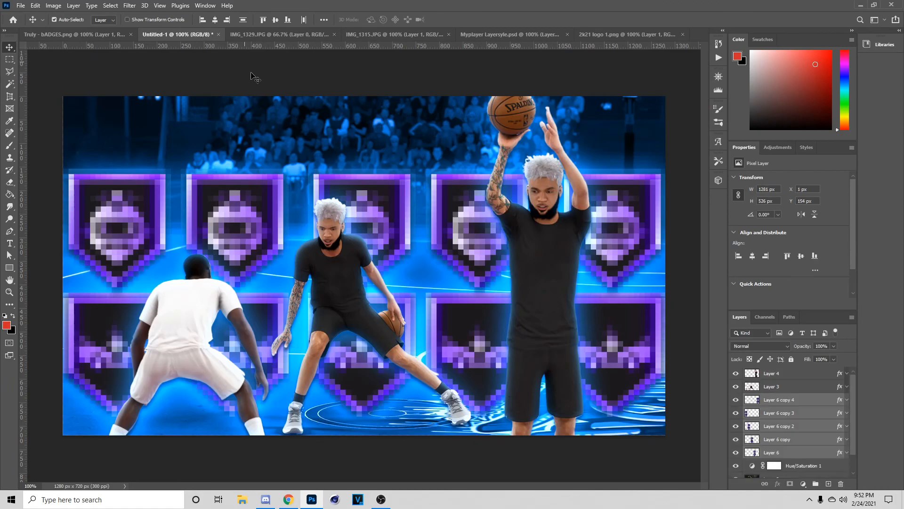
left_click(784, 400)
key("ctrl+v")
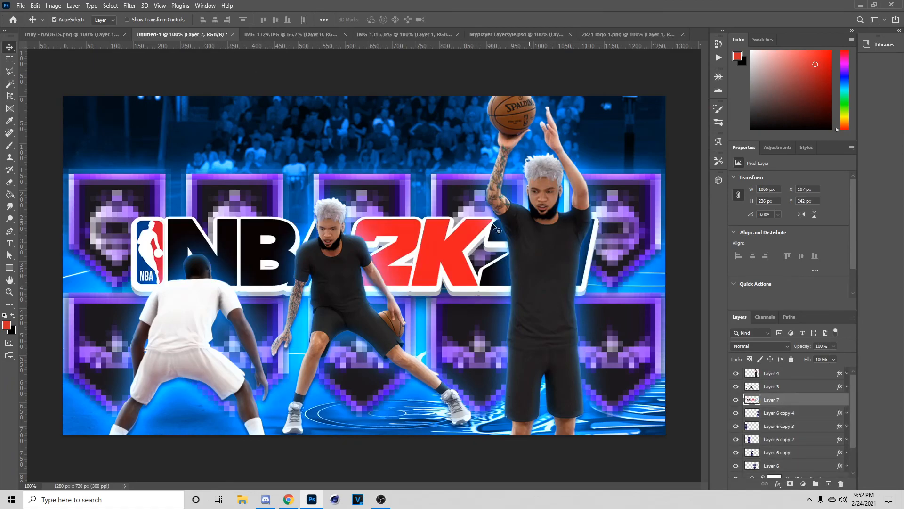
left_click(127, 19)
left_click_drag(433, 254, 428, 141)
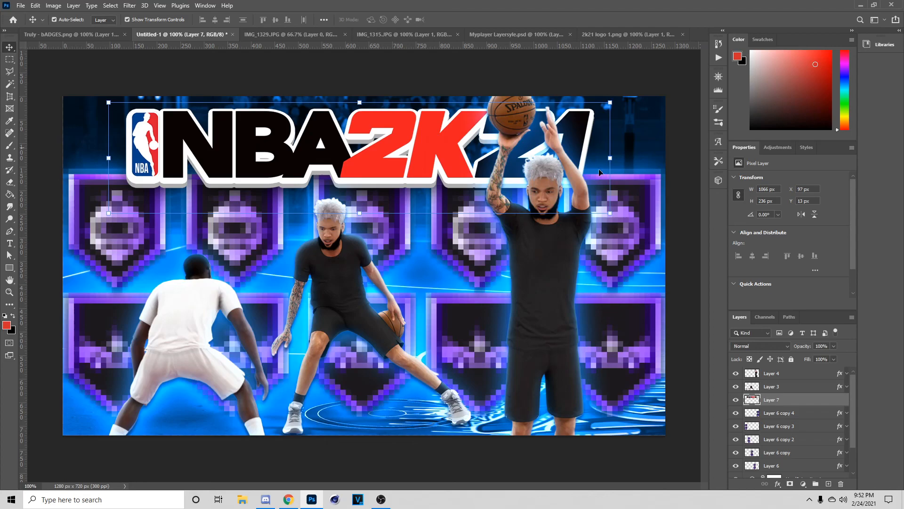
- Shrink the badge grid slightly and lower it beneath the logo
left_click(796, 413)
left_click(795, 425, "ctrl")
left_click(792, 439, "ctrl")
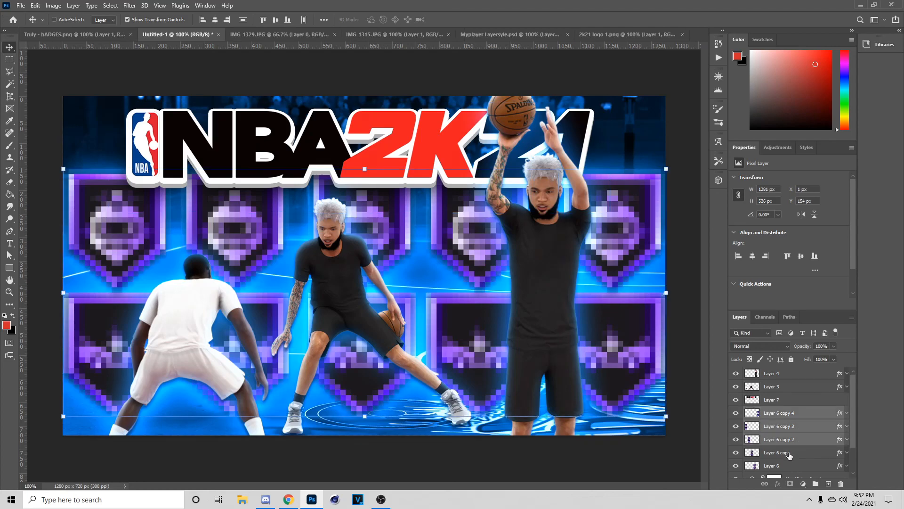
key("Down")
key("Down")
key("Down")
key("Down")
key("Down")
key("Down")
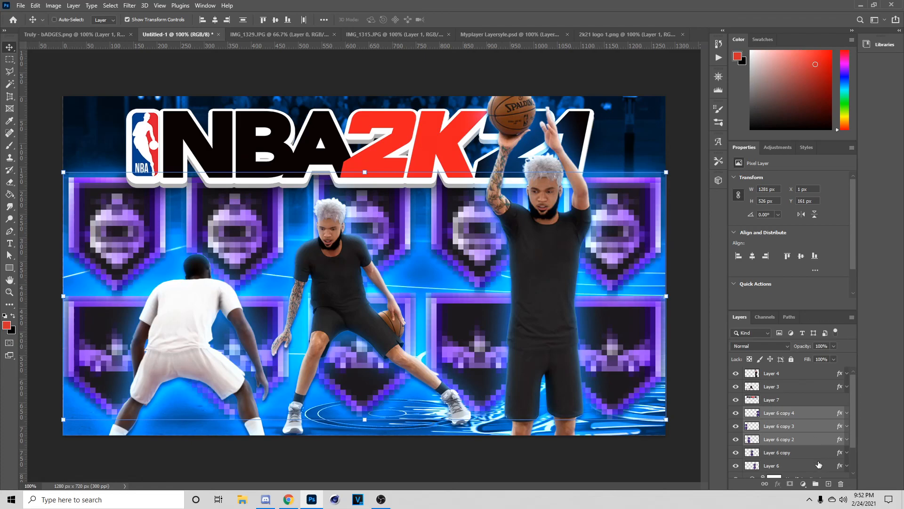
left_click(818, 465)
left_click(797, 440, "shift")
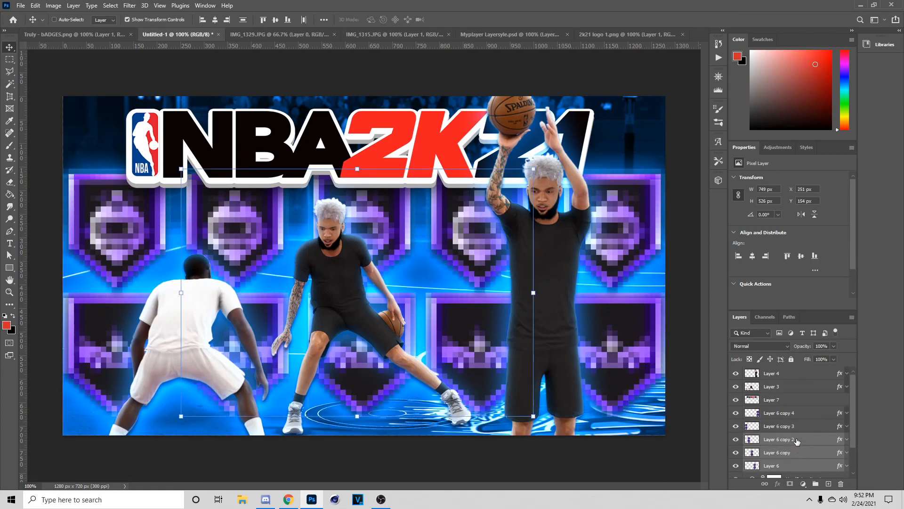
left_click(791, 429, "shift")
left_click(791, 414, "shift")
left_click_drag(624, 304, 635, 321)
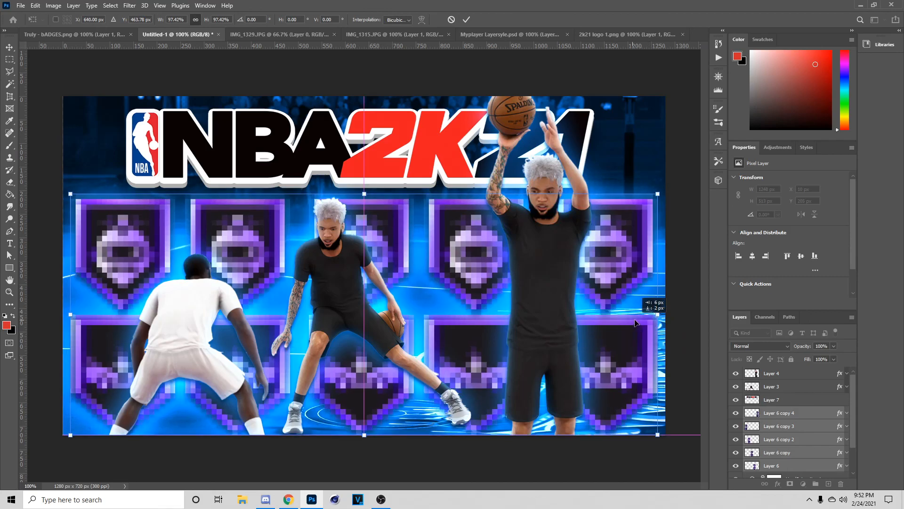
left_click(467, 20)
- Enlarge the NBA 2K21 logo to about 107% and fine-tune its position
mouse_move(418, 146)
left_mouse_down()
mouse_move(430, 142)
mouse_move(421, 146)
left_mouse_up()
left_click_drag(614, 158, 646, 158)
mouse_move(601, 153)
left_mouse_down()
mouse_move(593, 155)
mouse_move(647, 155)
mouse_move(597, 153)
left_mouse_up()
left_click(466, 20)
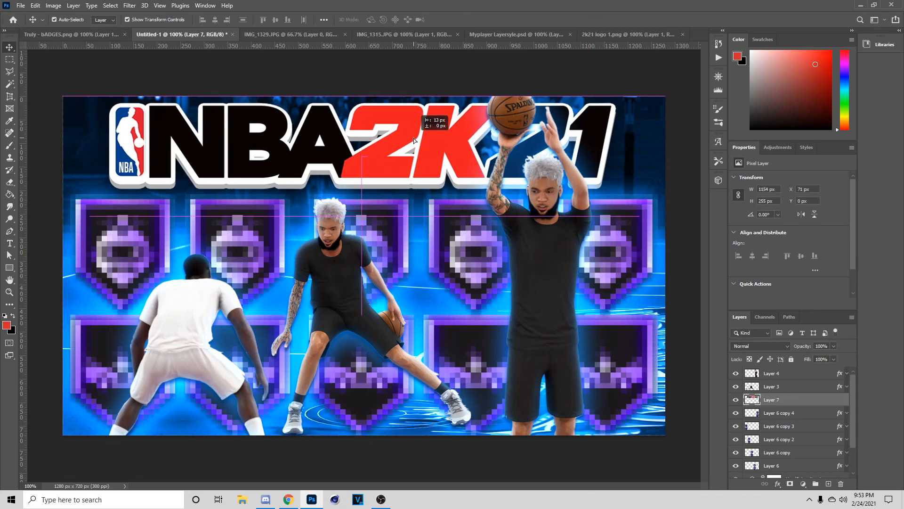
key("Down")
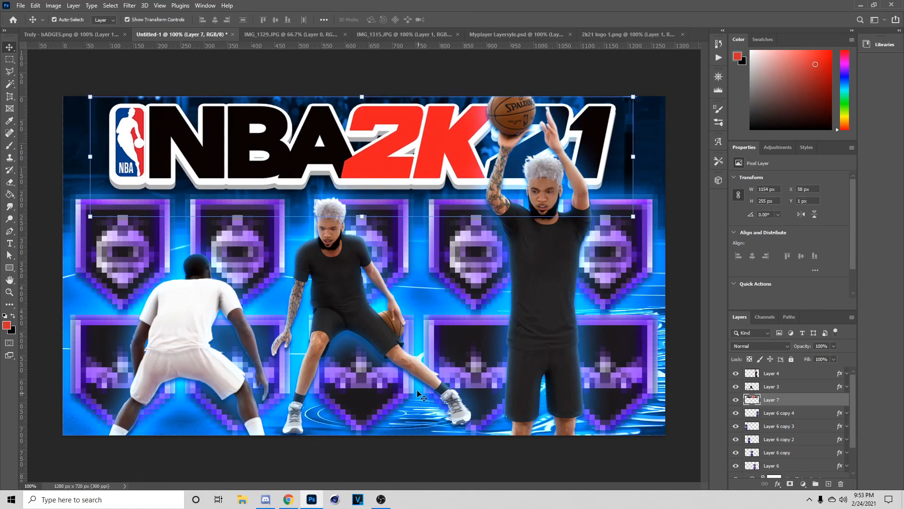
- Compare the layout against the Truly - bADGES.png reference image
left_click(448, 362)
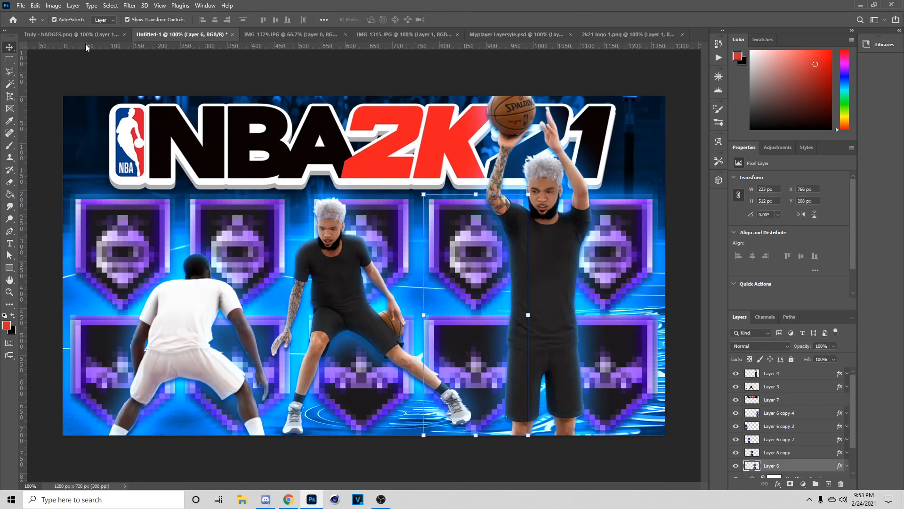
left_click(112, 35)
left_click_drag(459, 287, 456, 282)
left_click(193, 35)
left_click(92, 35)
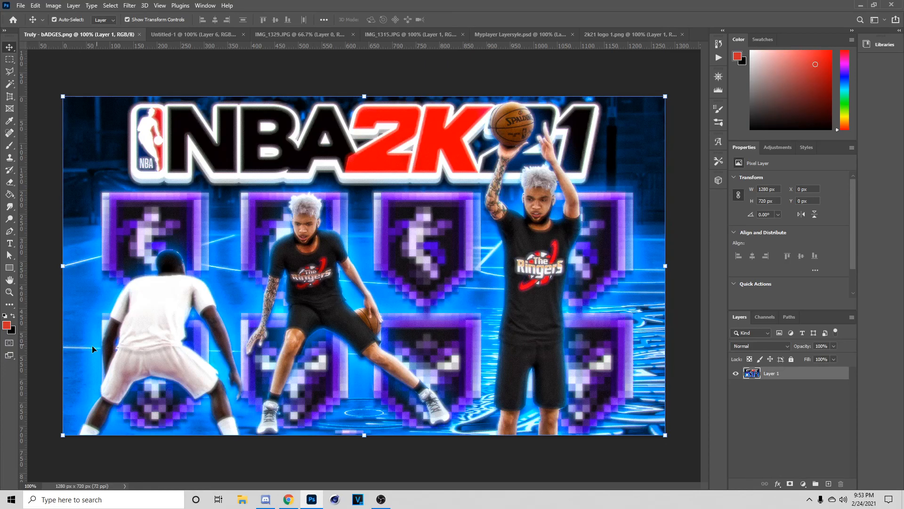
left_click(171, 34)
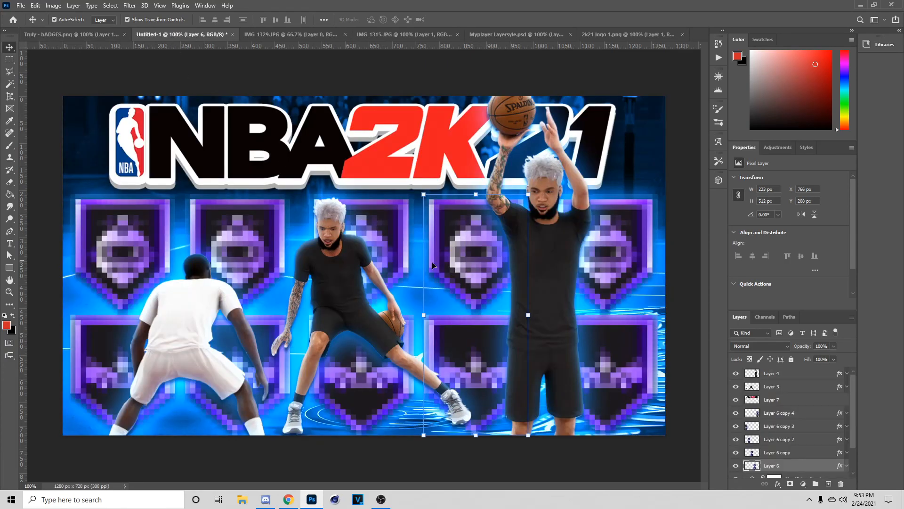
left_click(376, 165)
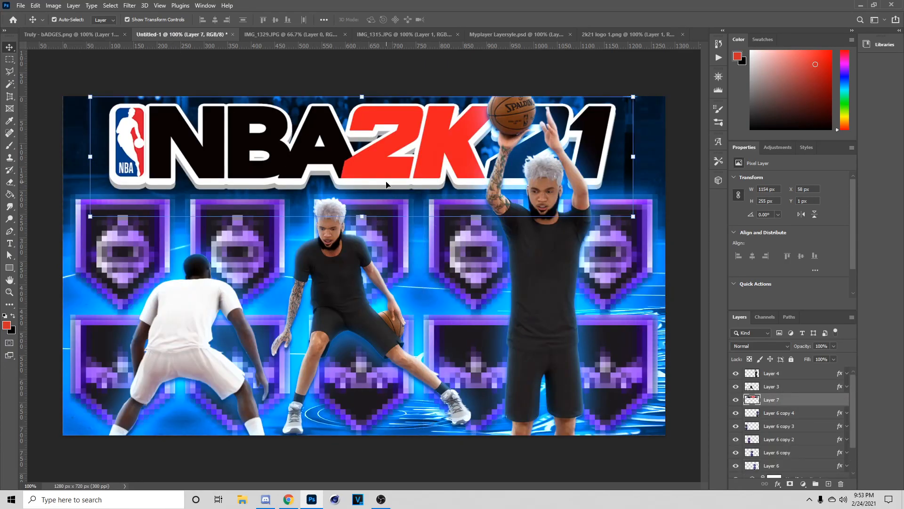
left_click(786, 374)
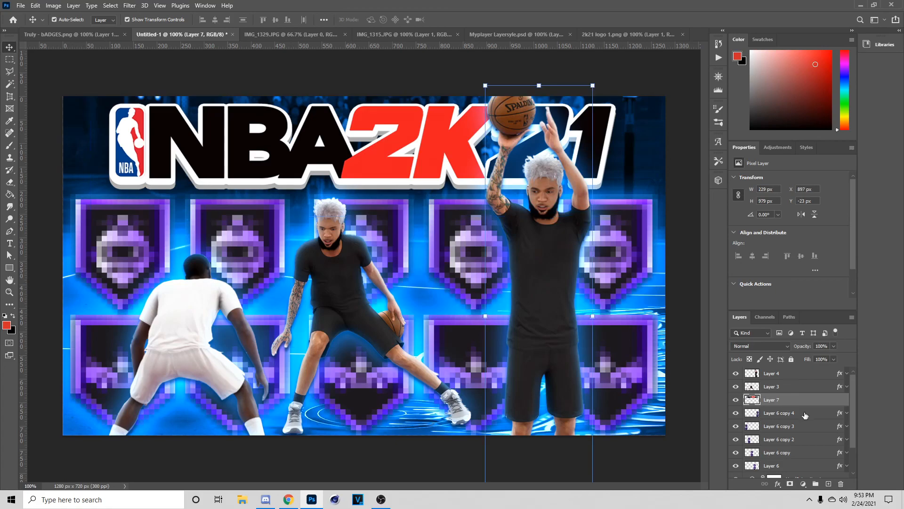
- Add a Vibrance adjustment layer with Vibrance +10 and Saturation +11
left_click(803, 484)
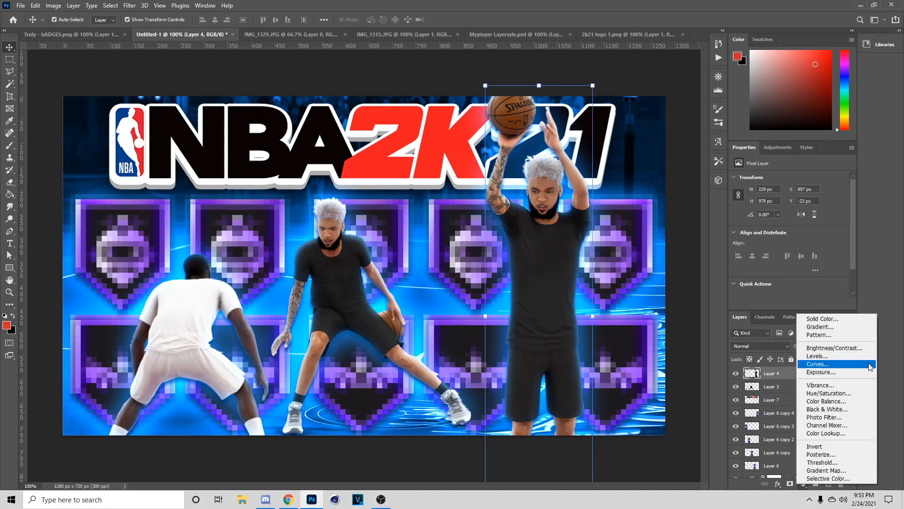
left_click(860, 387)
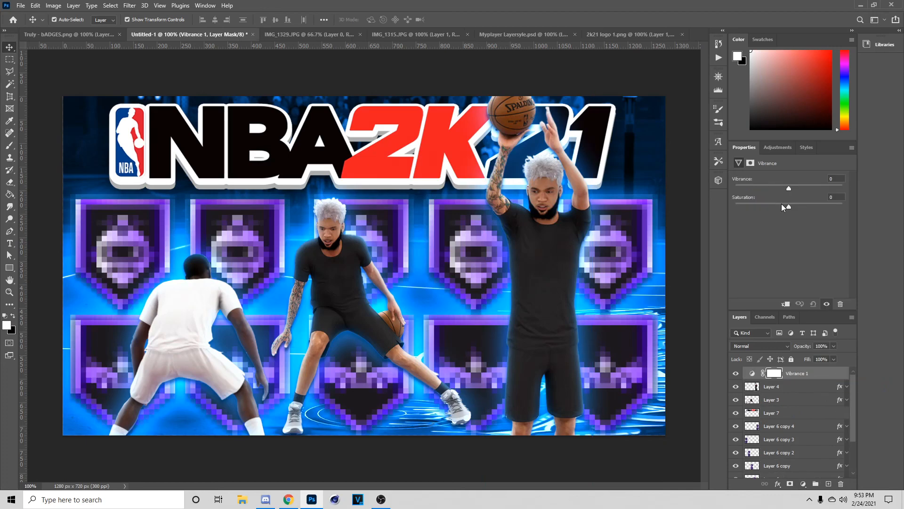
left_click(793, 188)
left_click(793, 205)
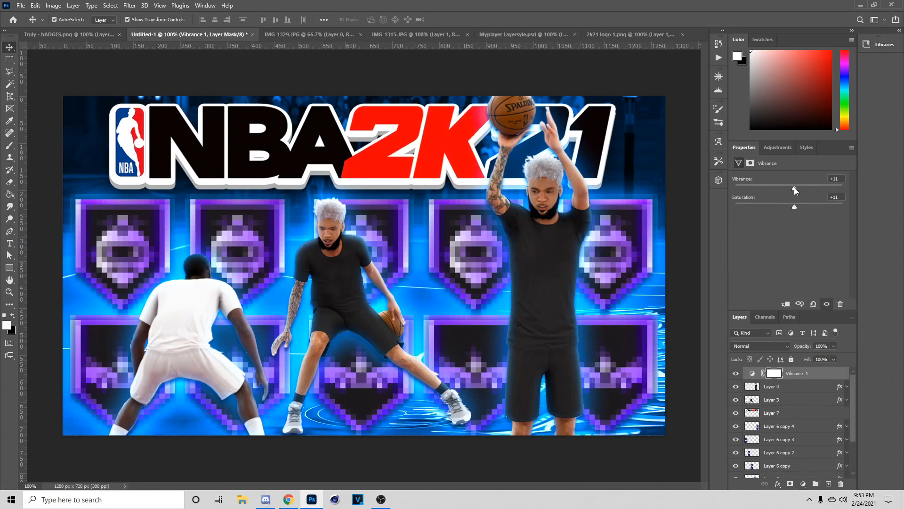
- Check the result against the Truly - bADGES.png reference and reselect the logo layer
scroll(790, 405, "down", 2)
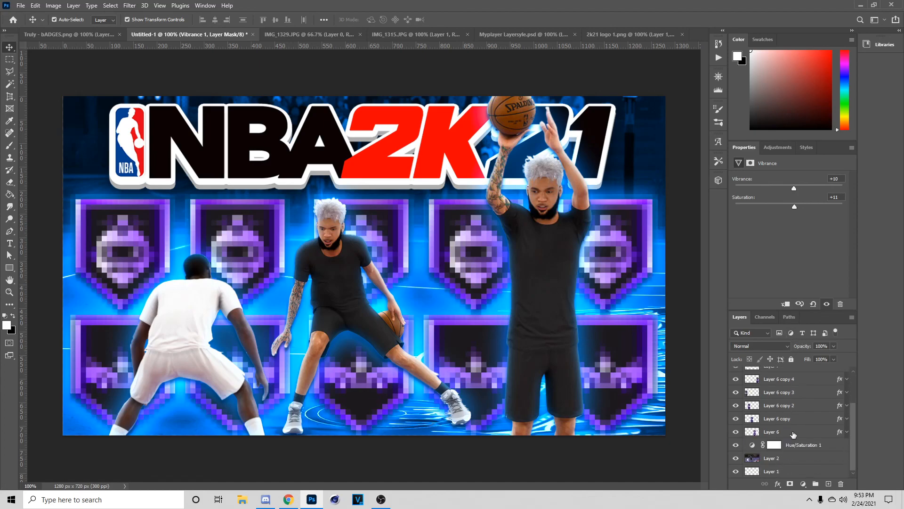
left_click(793, 434)
left_click(111, 36)
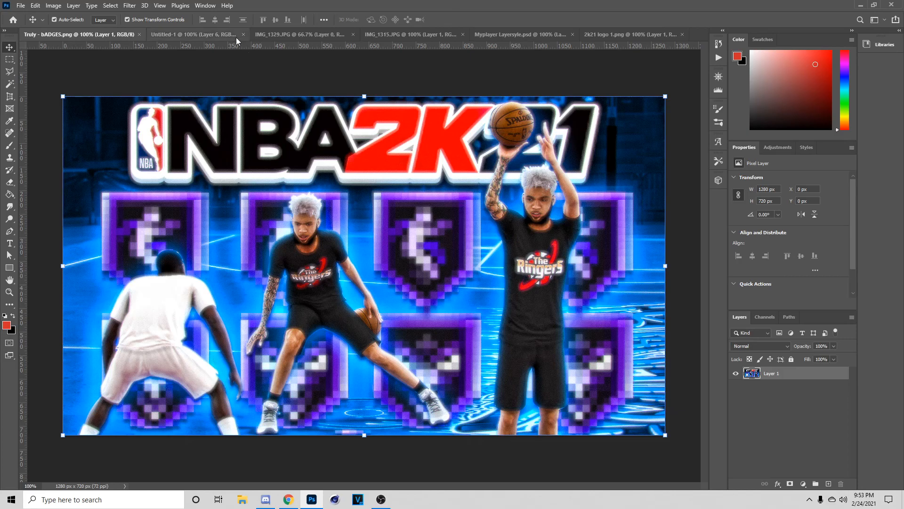
left_click(205, 38)
left_click(410, 190)
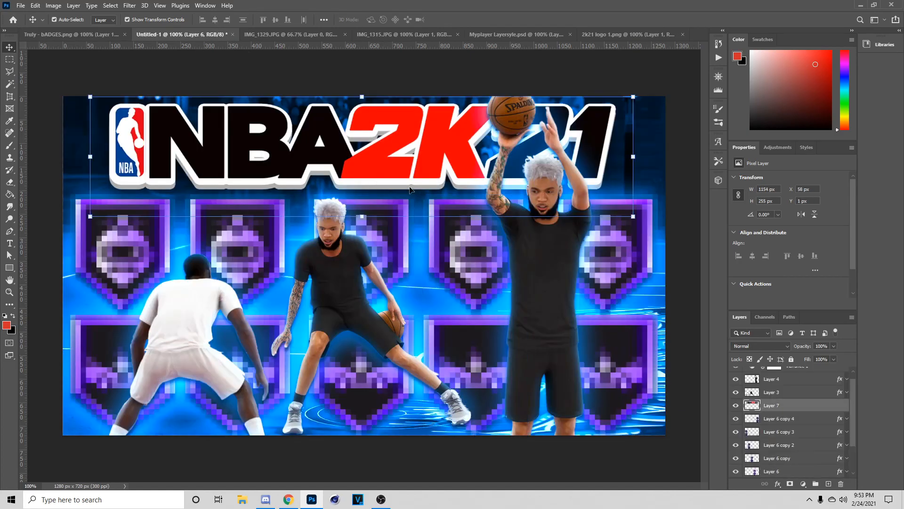
- Give the NBA 2K21 logo a drop shadow and nudge it into place
right_click(823, 414)
left_click(830, 26)
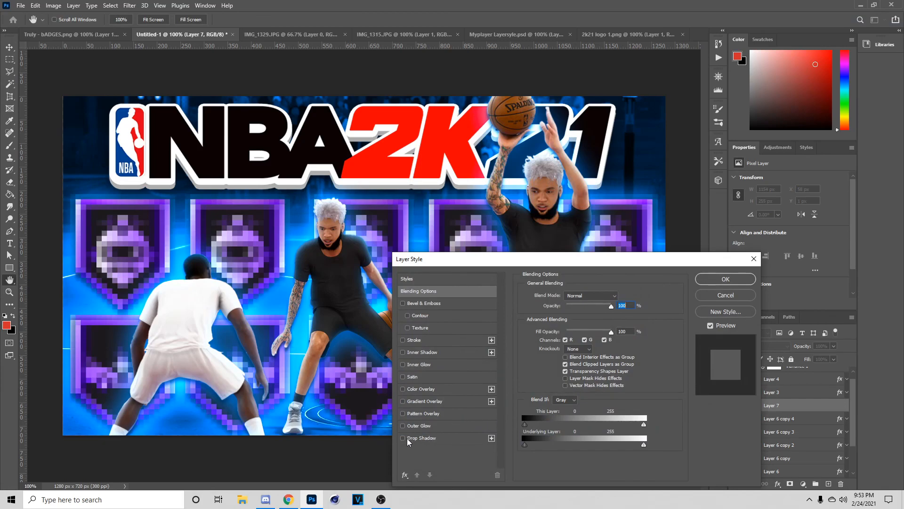
left_click(420, 439)
left_click_drag(575, 308, 576, 314)
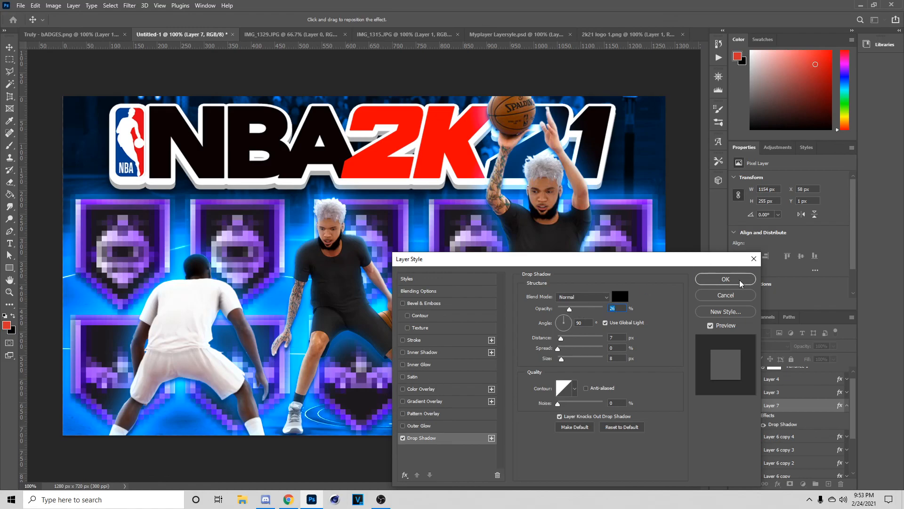
left_click(725, 278)
left_click_drag(323, 133, 324, 139)
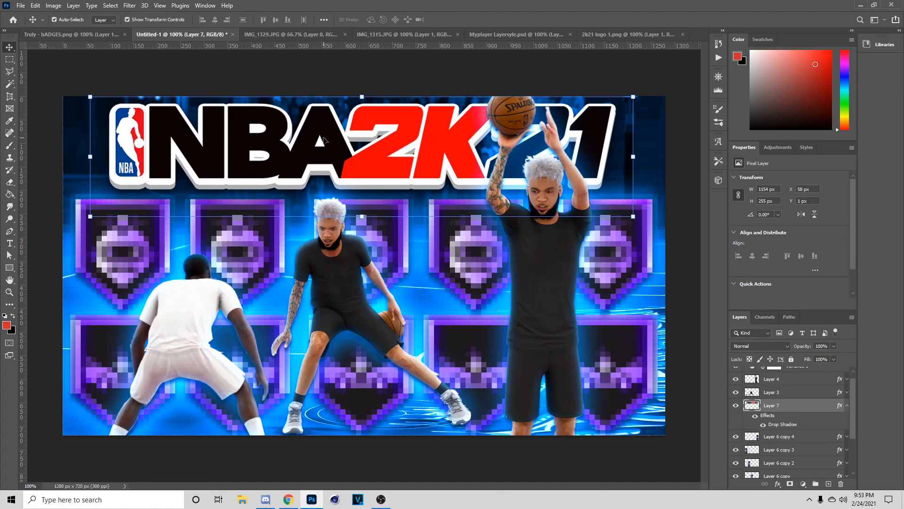
- Merge all visible layers into a single layer with Merge Visible
left_click(529, 269)
scroll(732, 378, "up", 1)
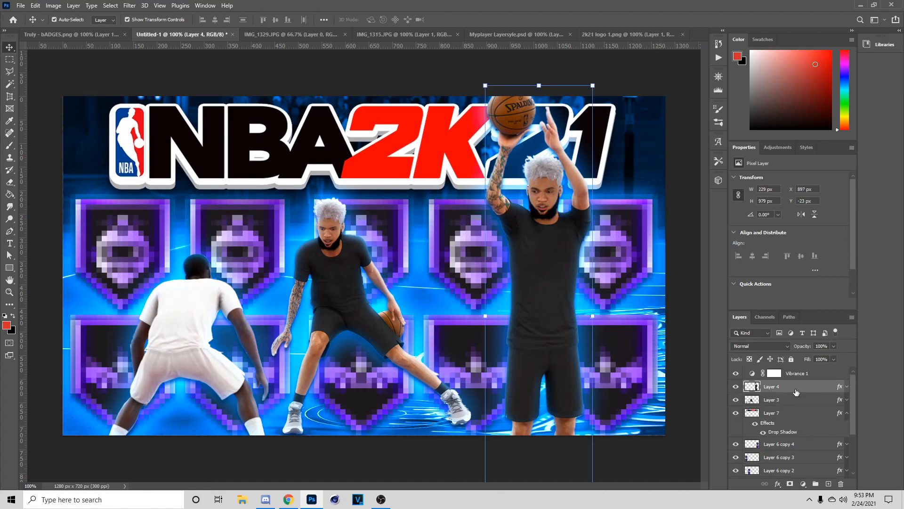
right_click(796, 386)
left_click(712, 379)
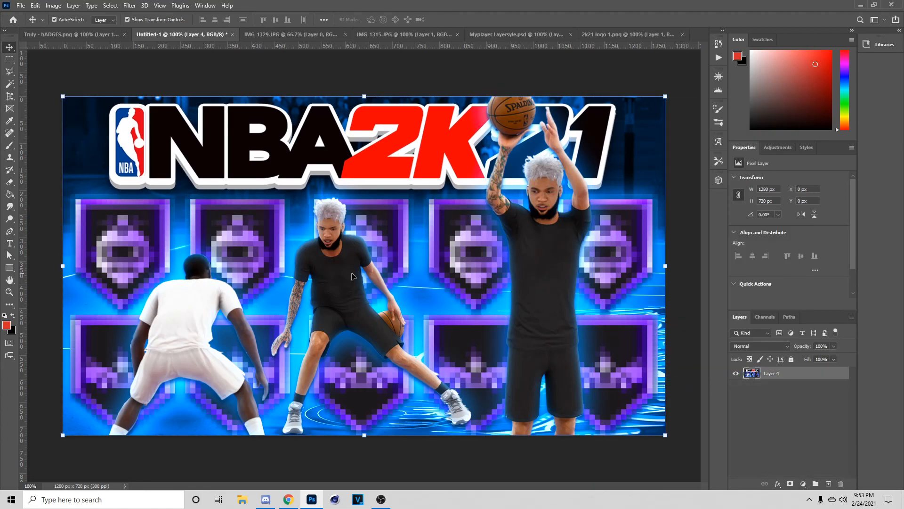
left_click(130, 5)
- Launch Magic Bullet Looks on the merged layer and increase the Pop strength
mouse_move(182, 221)
left_click(258, 221)
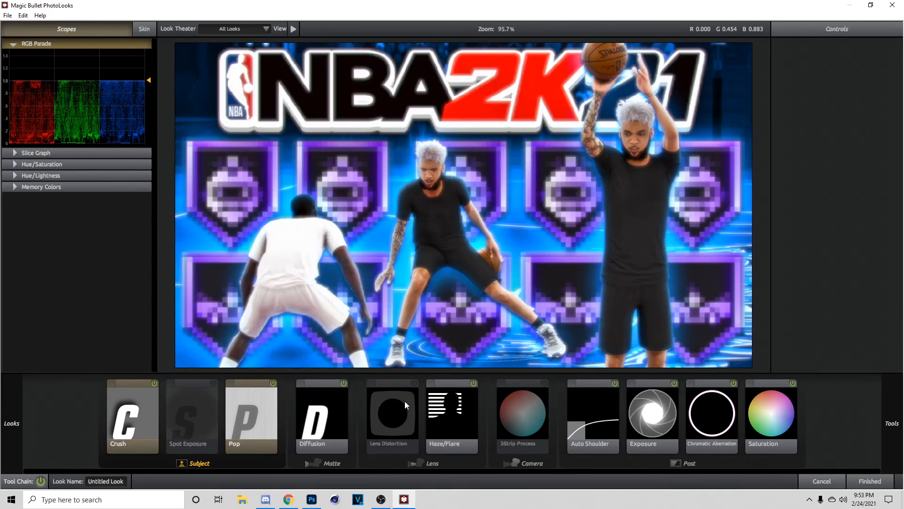
left_click(260, 402)
left_click_drag(870, 69, 879, 68)
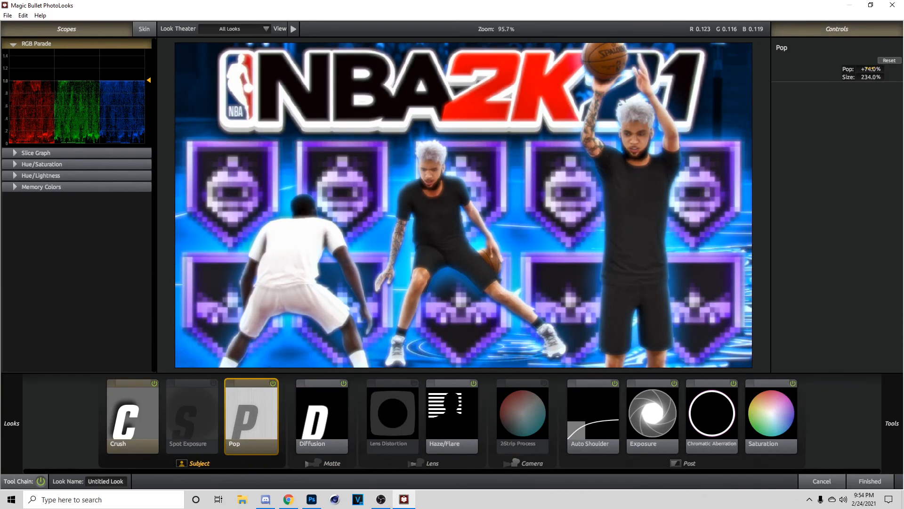
- Review Diffusion, Haze/Flare, Crush, Auto Shoulder, Exposure and Saturation, then apply the look
left_click(339, 391)
left_click(343, 385)
left_click(343, 384)
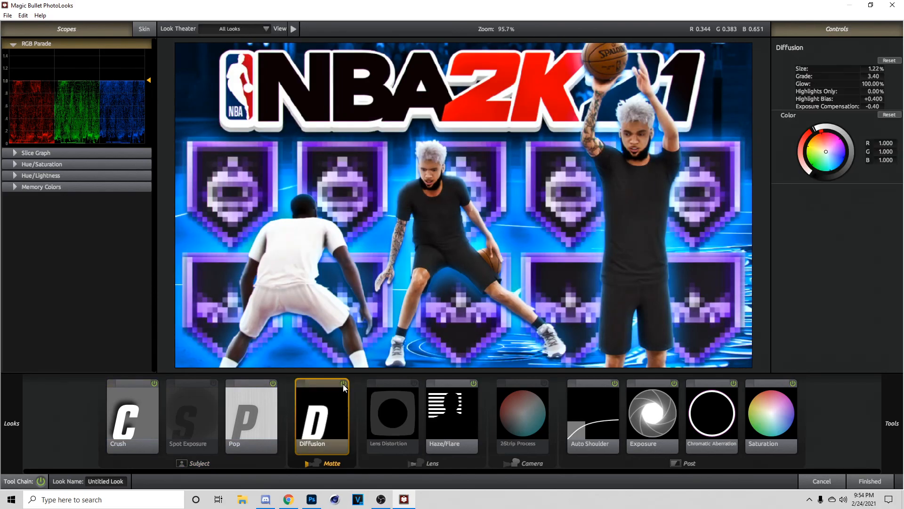
left_click(464, 395)
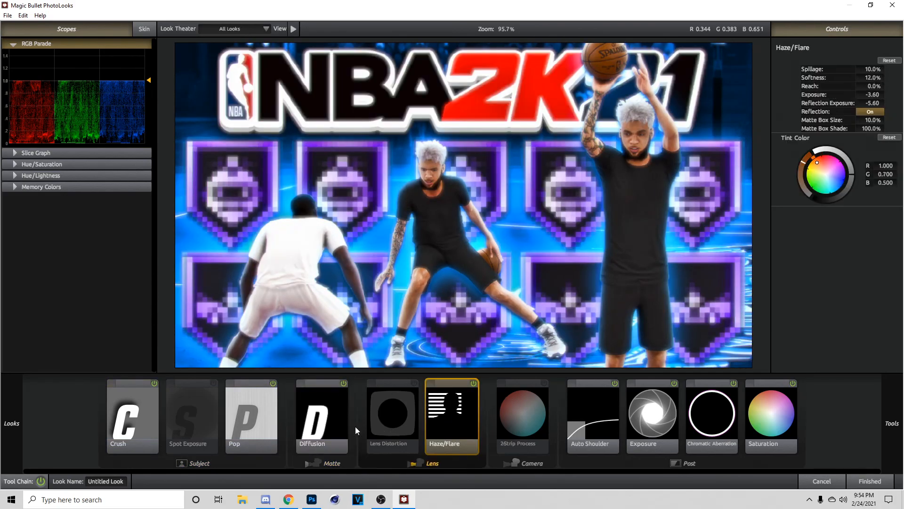
left_click(311, 426)
left_click(265, 403)
left_click(135, 406)
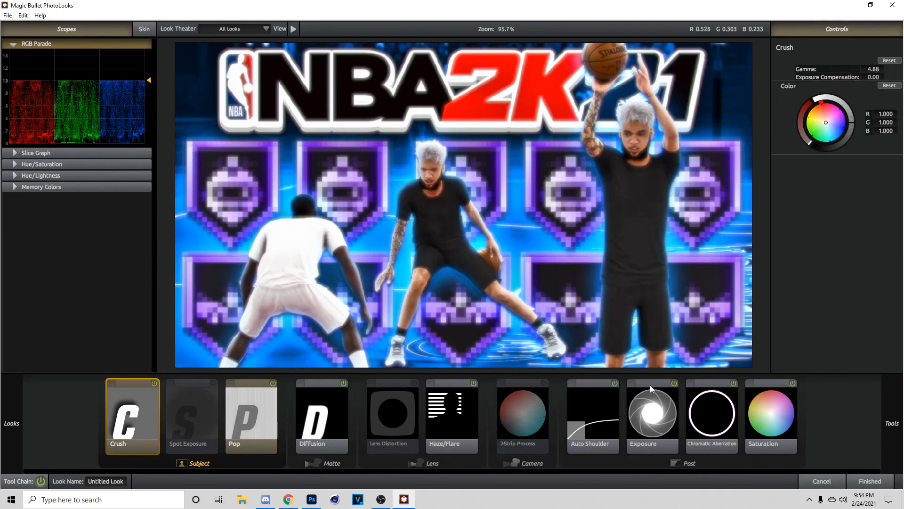
left_click(607, 419)
left_click(652, 414)
left_click(758, 431)
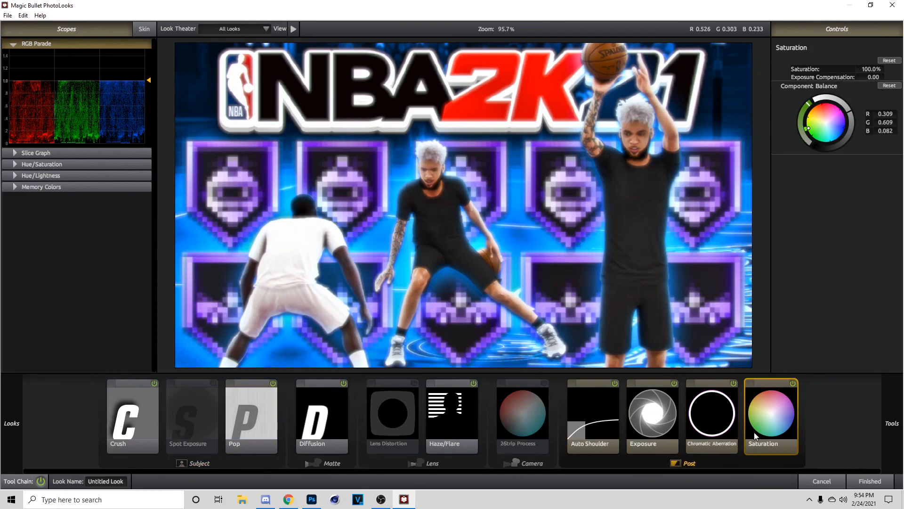
left_click(869, 481)
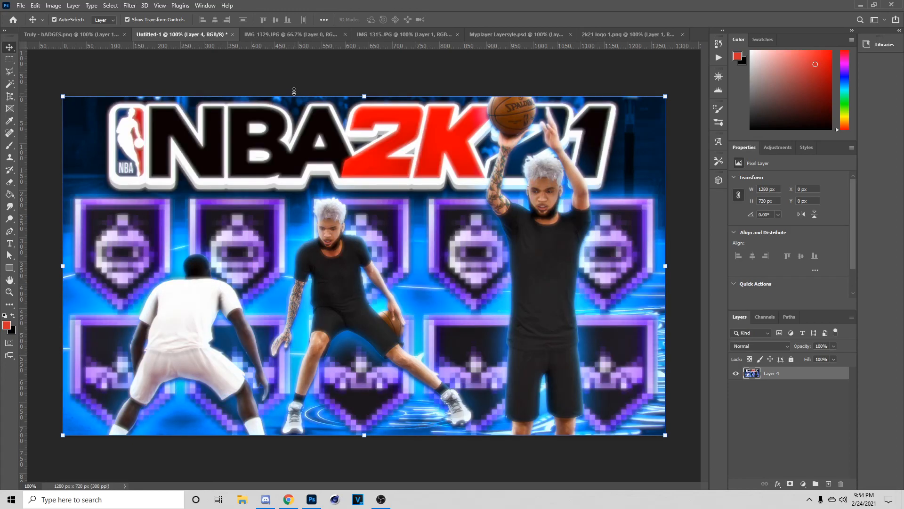
- Apply Topaz Adjust 5's Mild Details preset, then bring up the Camera Raw filter
left_click(130, 5)
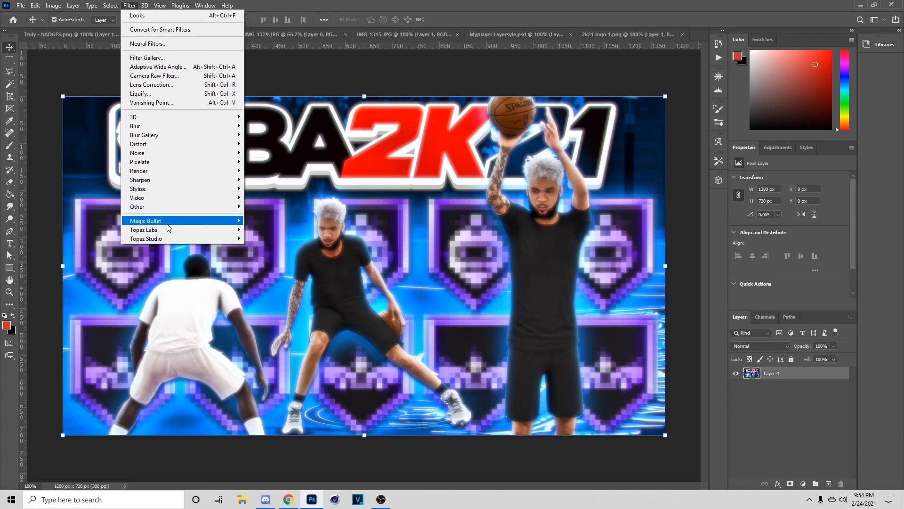
mouse_move(169, 232)
left_click(263, 231)
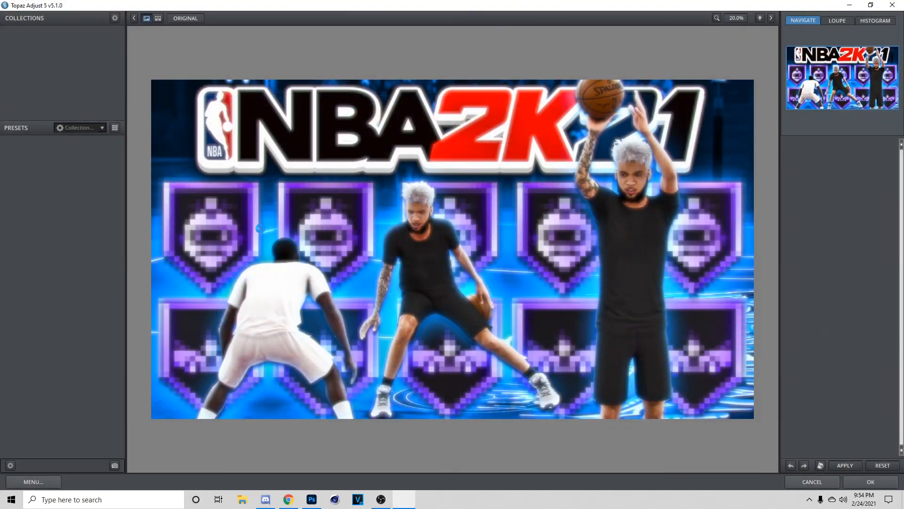
left_click(100, 425)
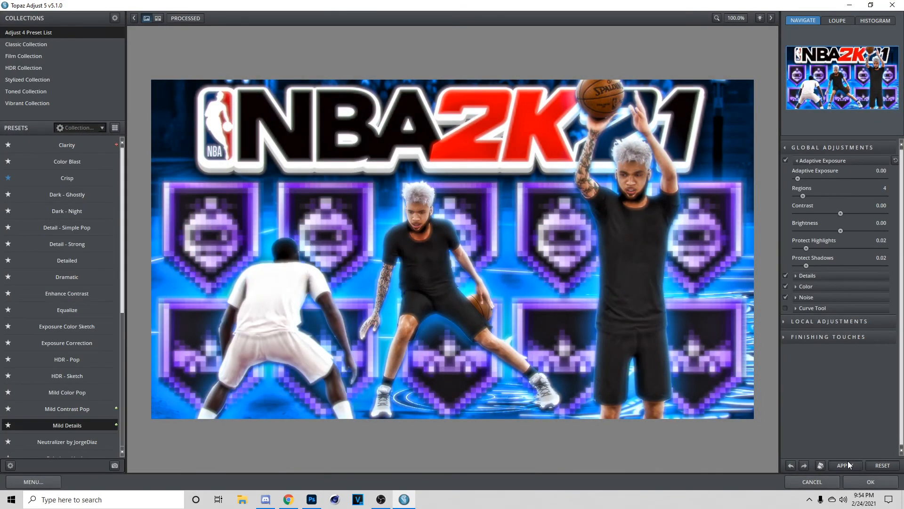
left_click(871, 481)
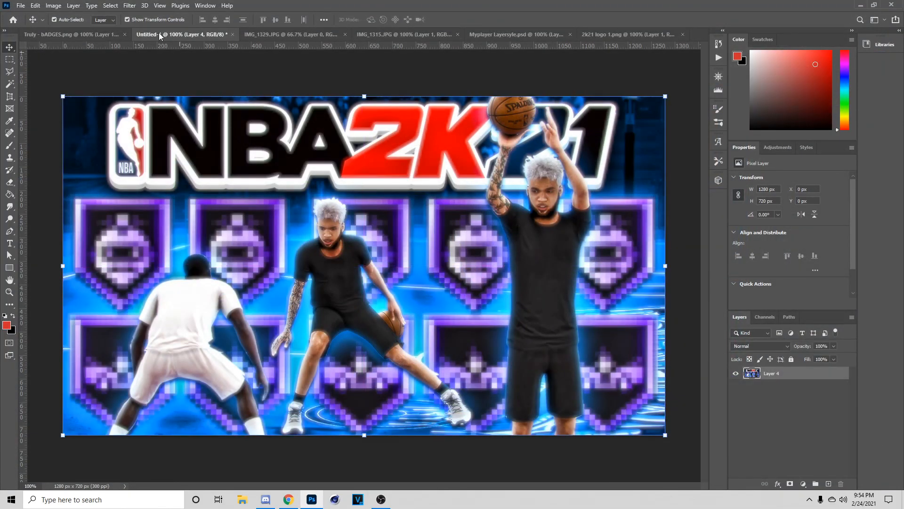
left_click(129, 5)
left_click(169, 76)
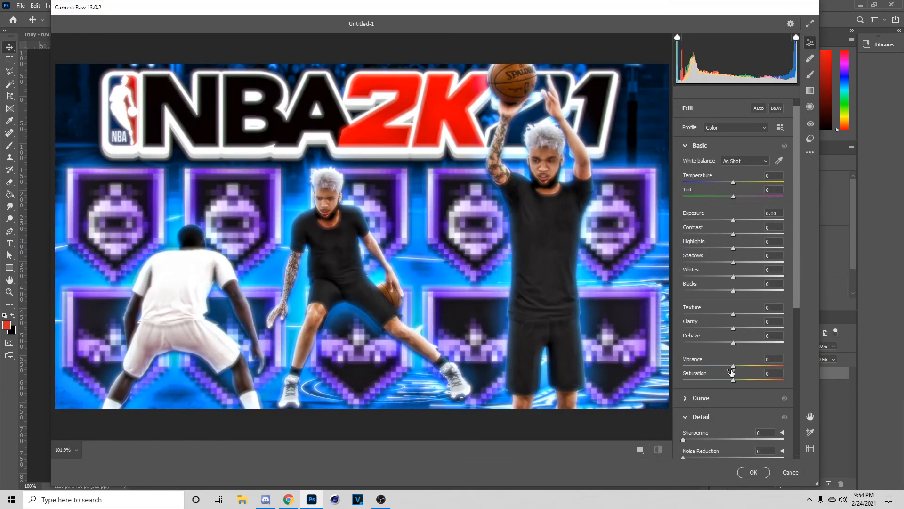
- In Camera Raw, raise Saturation to +18 and Contrast to +7
mouse_move(733, 379)
left_mouse_down()
mouse_move(740, 367)
mouse_move(744, 382)
left_mouse_up()
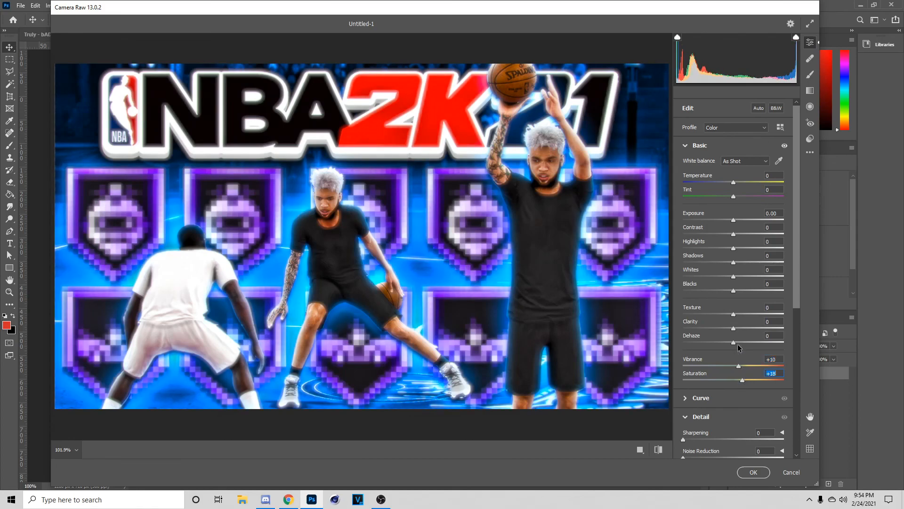
scroll(739, 348, "down", 6)
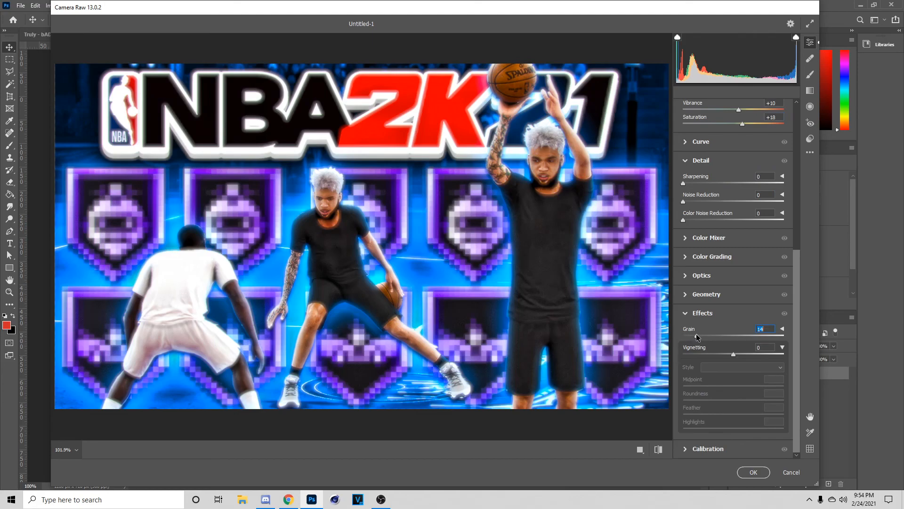
scroll(694, 334, "up", 6)
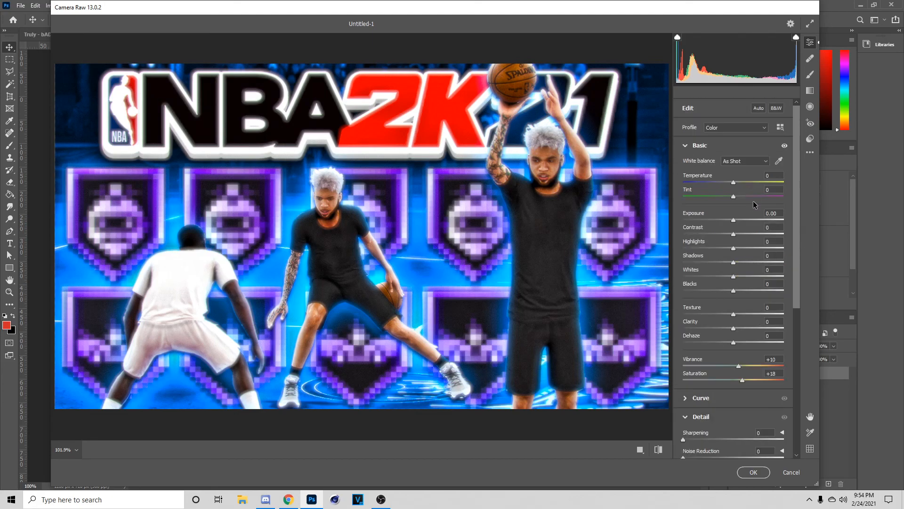
left_click_drag(739, 234, 738, 237)
scroll(738, 238, "down", 2)
left_click_drag(733, 246, 739, 232)
- Set Clarity +11, Dehaze -5, Shadows +14, and slightly lift highlights and blacks
left_click_drag(735, 283, 739, 283)
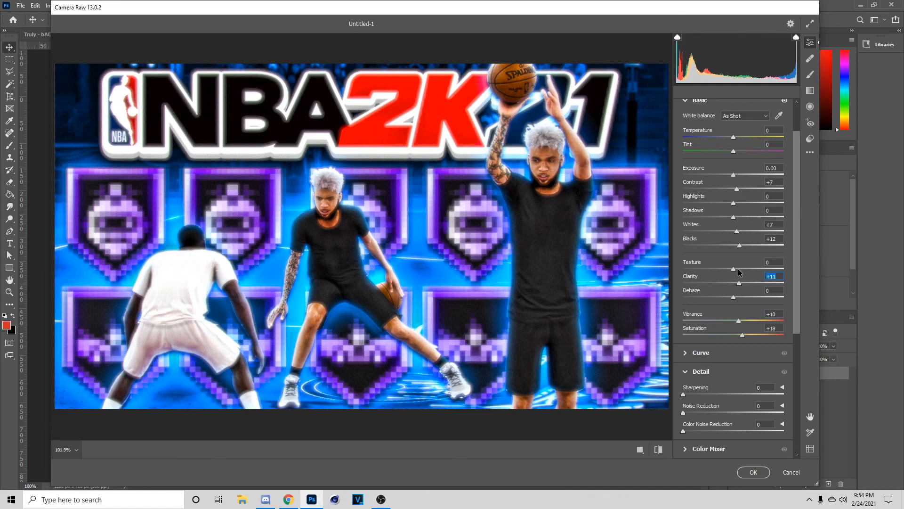
left_click_drag(735, 299, 730, 298)
left_click_drag(737, 218, 741, 217)
left_click(737, 203)
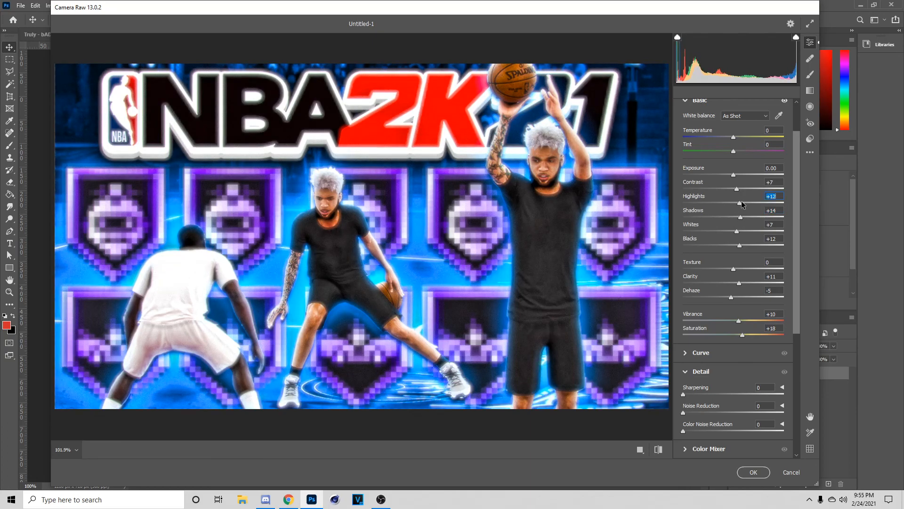
left_click(740, 245)
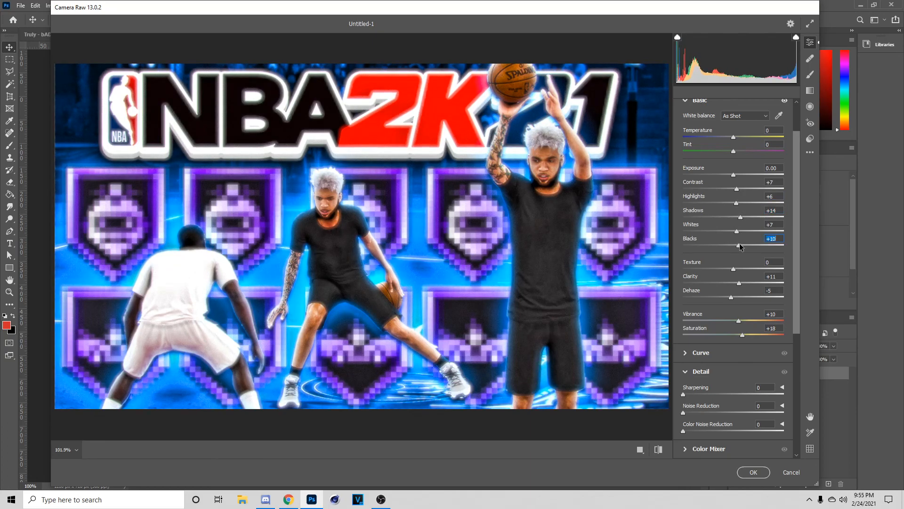
scroll(738, 421, "down", 2)
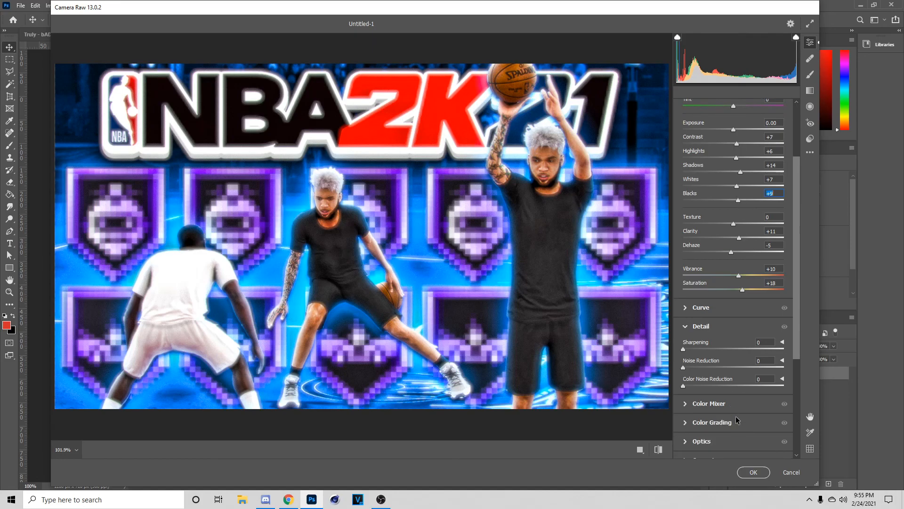
left_click(752, 472)
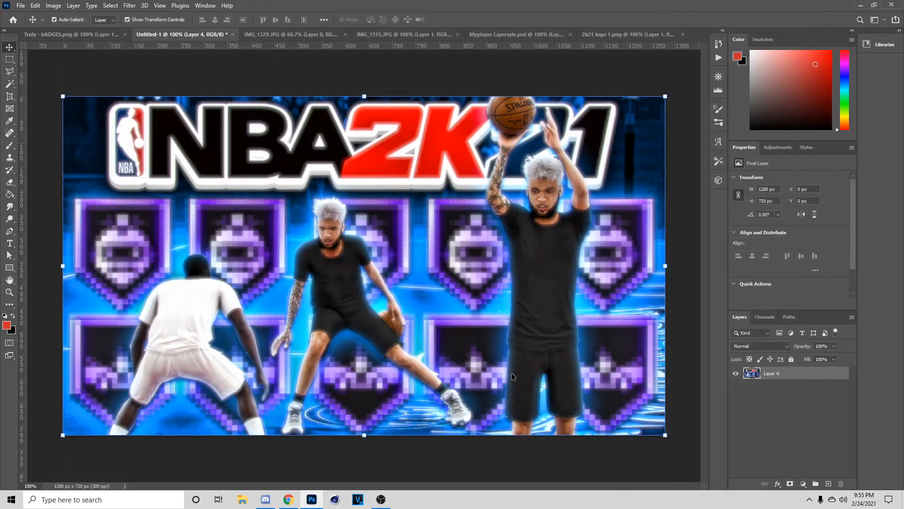
left_click_drag(506, 358, 506, 363)
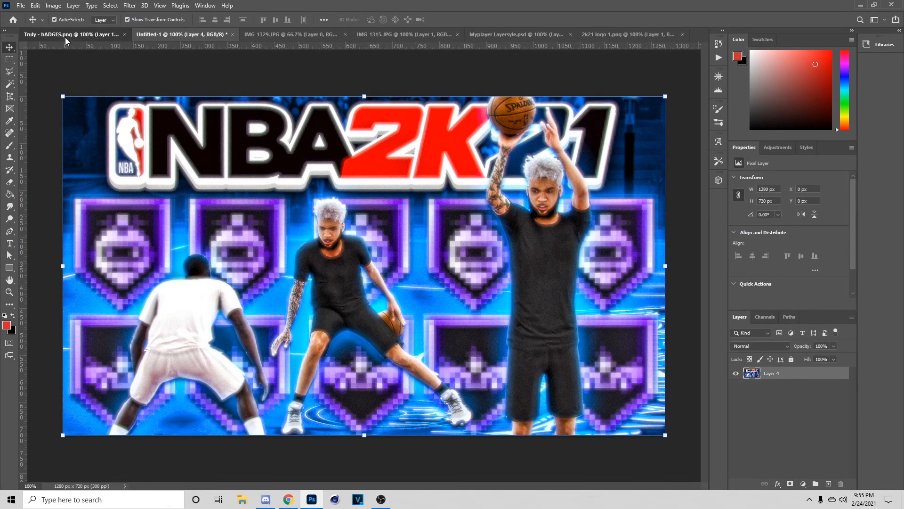
left_click(65, 38)
left_click(171, 39)
left_click_drag(357, 207, 357, 211)
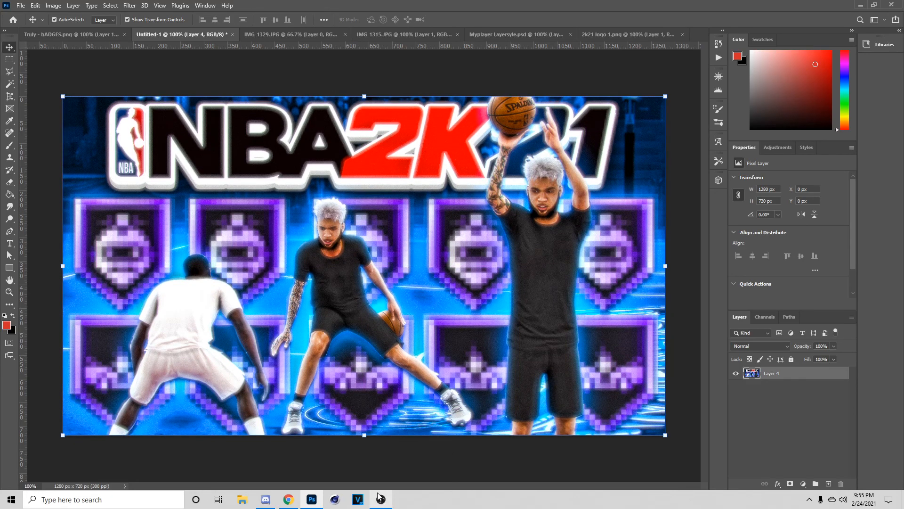